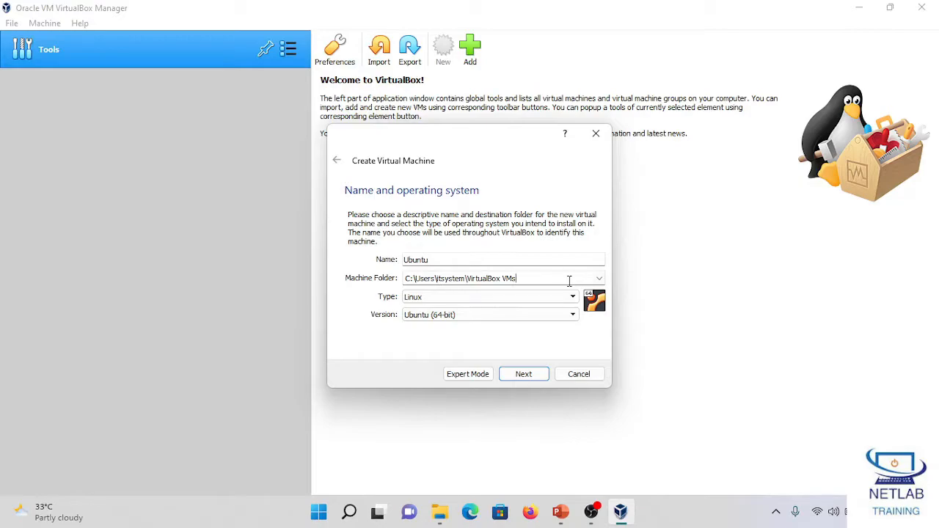
Step: Set the new virtual machine's folder to D:\Ubuntu\ and continue to the memory settings
key("BackSpace")
key("BackSpace")
key("BackSpace")
key("BackSpace")
key("BackSpace")
key("BackSpace")
key("BackSpace")
key("BackSpace")
key("BackSpace")
key("BackSpace")
key("BackSpace")
key("BackSpace")
key("BackSpace")
key("BackSpace")
key("BackSpace")
key("BackSpace")
key("BackSpace")
key("BackSpace")
key("BackSpace")
key("BackSpace")
key("BackSpace")
key("BackSpace")
key("BackSpace")
key("BackSpace")
key("BackSpace")
key("BackSpace")
key("BackSpace")
key("BackSpace")
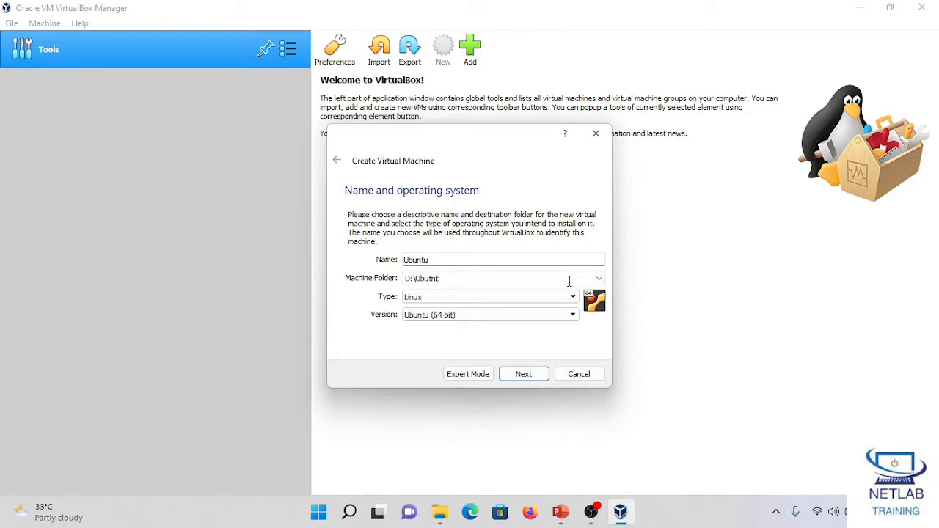
type("D:\\Ubuntu\\")
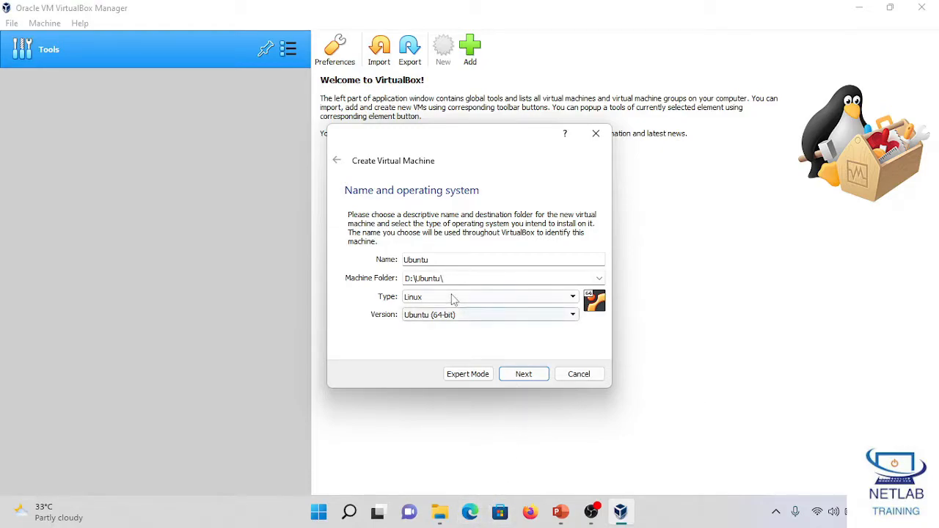
left_click(524, 375)
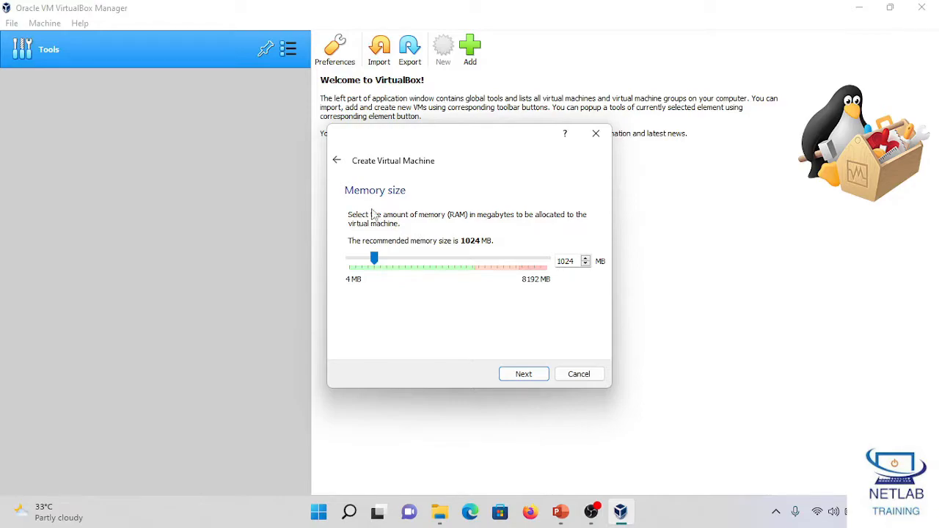
Step: Set the virtual machine's memory size to 2048 MB and continue to the hard disk options
double_click(567, 261)
type("2048")
left_click(525, 376)
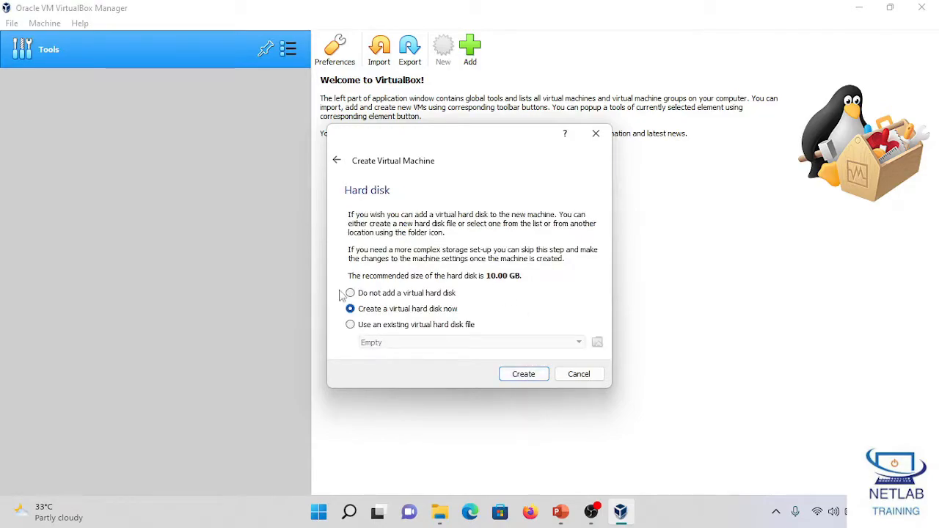
Step: Choose to create a virtual hard disk now, using the VDI file type and dynamically allocated storage
left_click(423, 327)
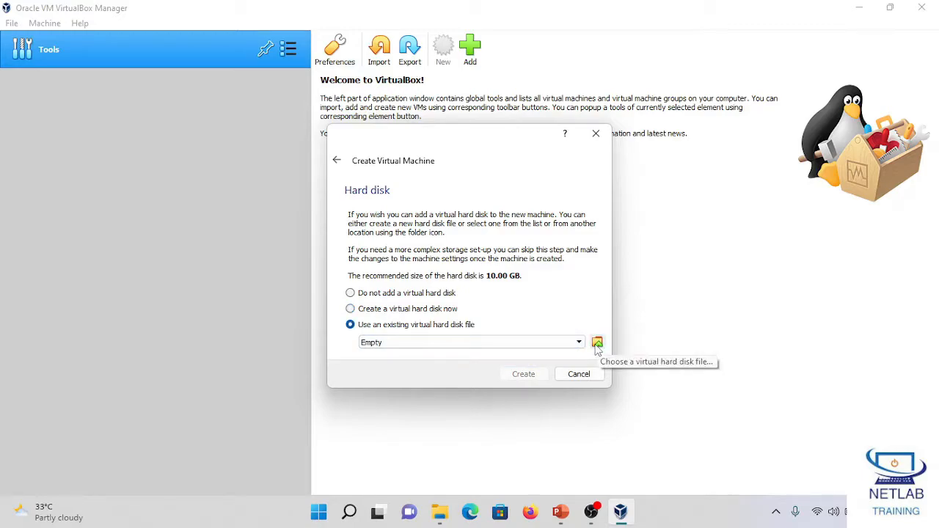
left_click(409, 310)
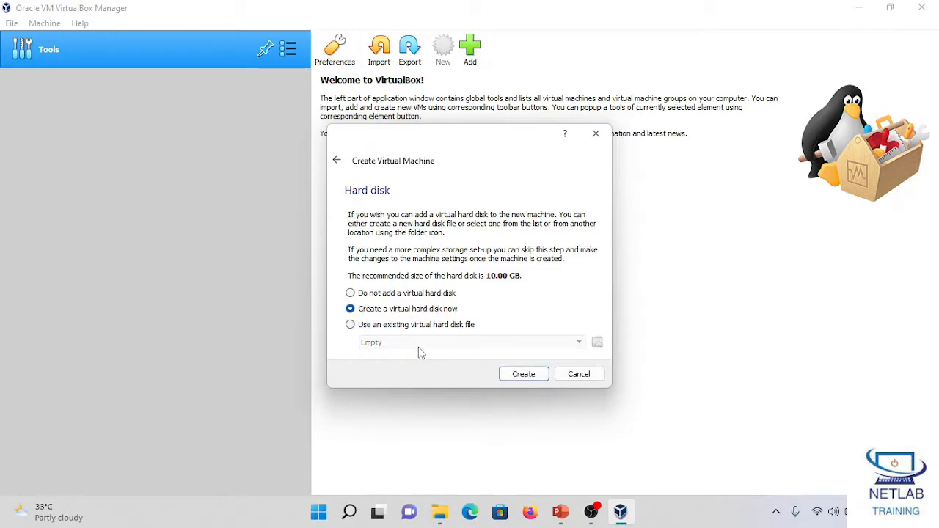
left_click(525, 375)
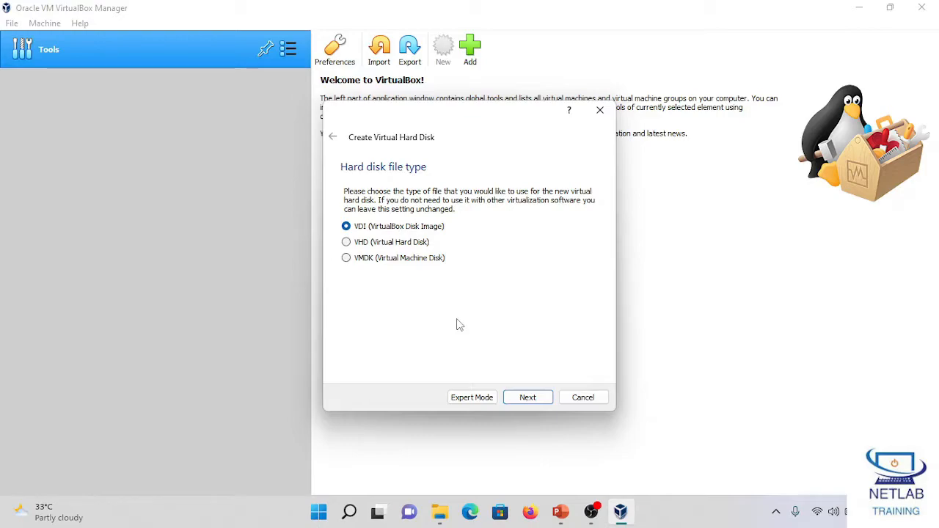
left_click(528, 397)
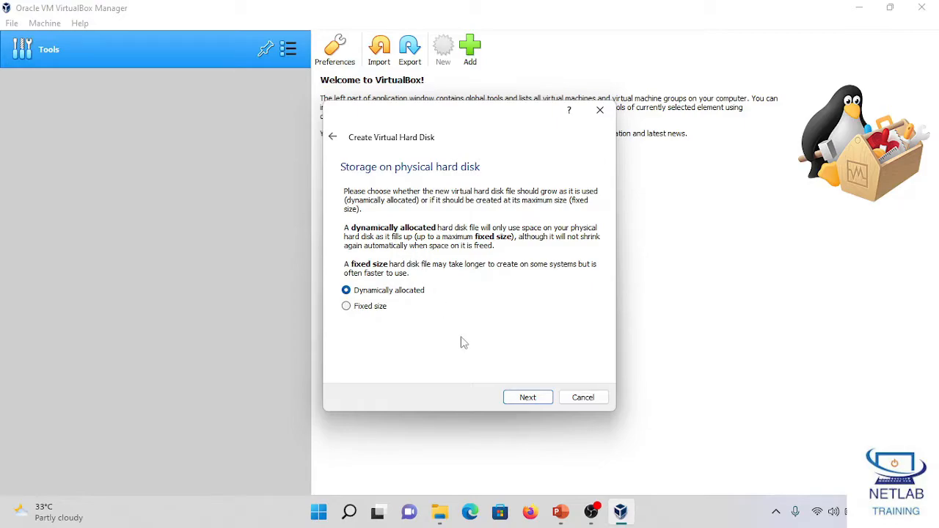
left_click(525, 400)
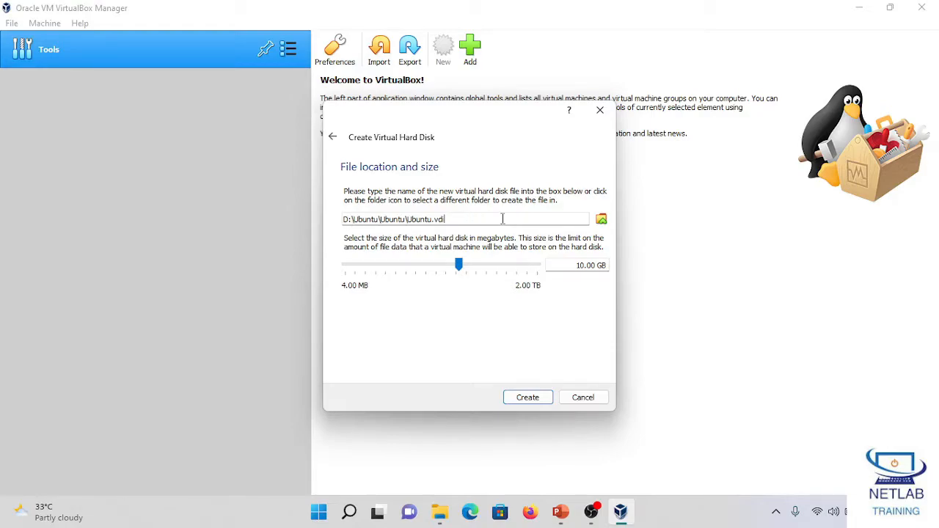
Step: Set the virtual hard disk size to 20 GB and create the disk
double_click(580, 266)
type("20")
left_click(533, 400)
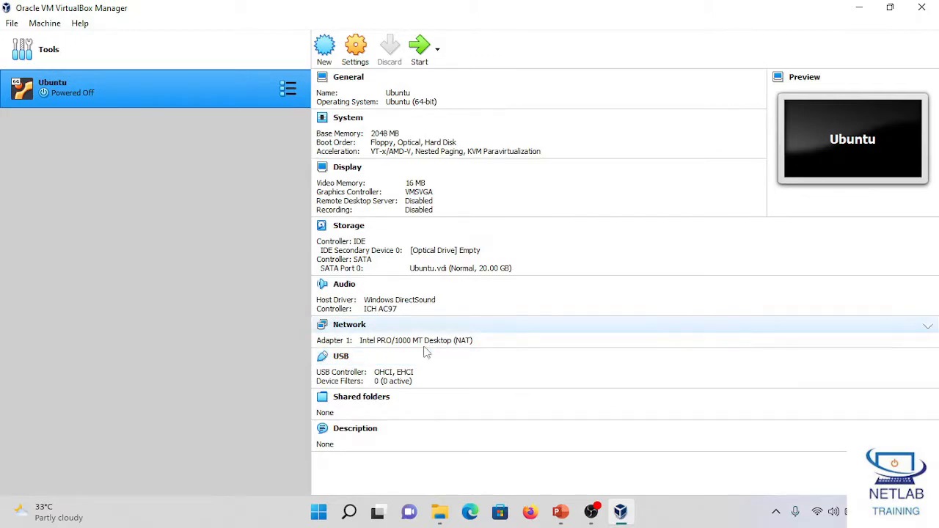
Step: Open the Ubuntu machine's storage settings and start choosing a disk file for the empty IDE optical drive
left_click(359, 50)
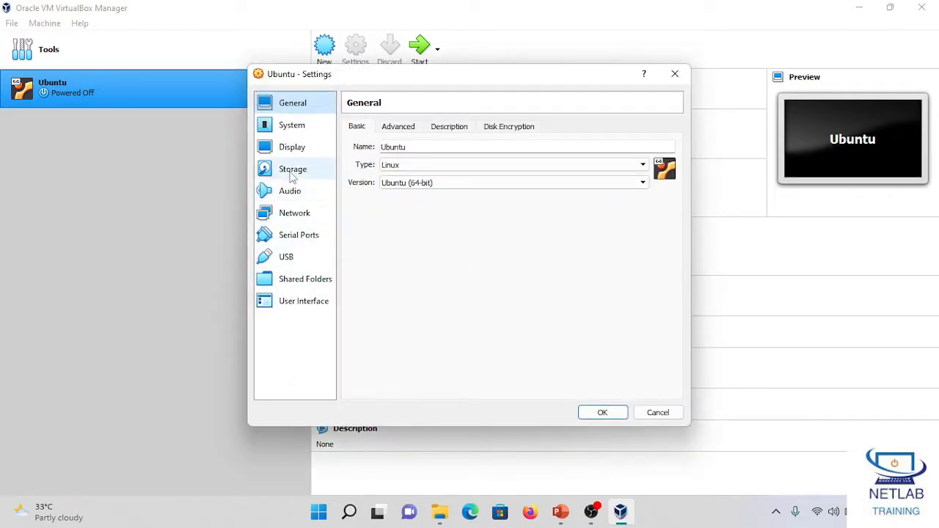
left_click(291, 175)
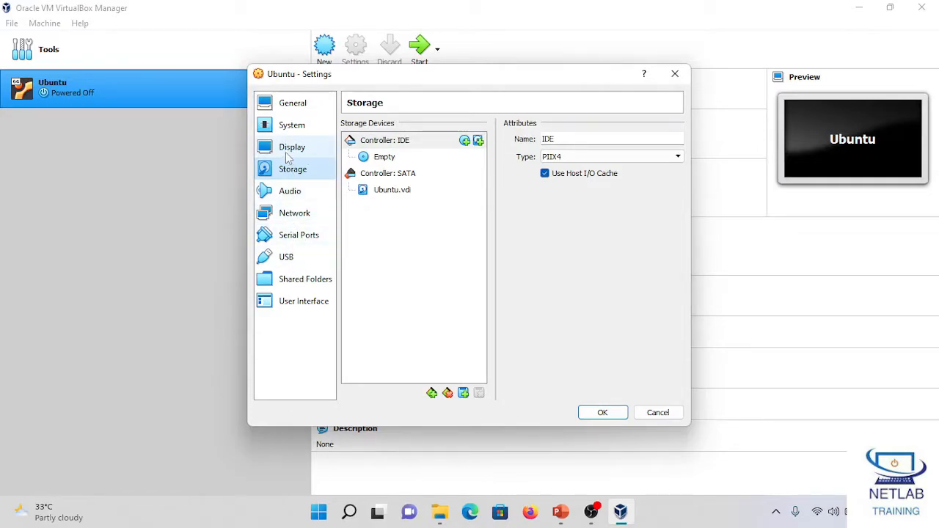
left_click(388, 161)
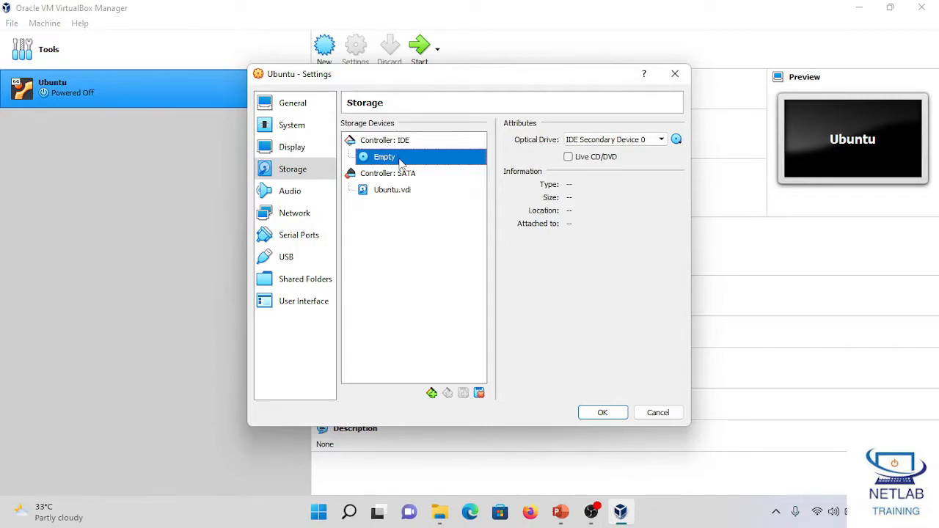
left_click(397, 192)
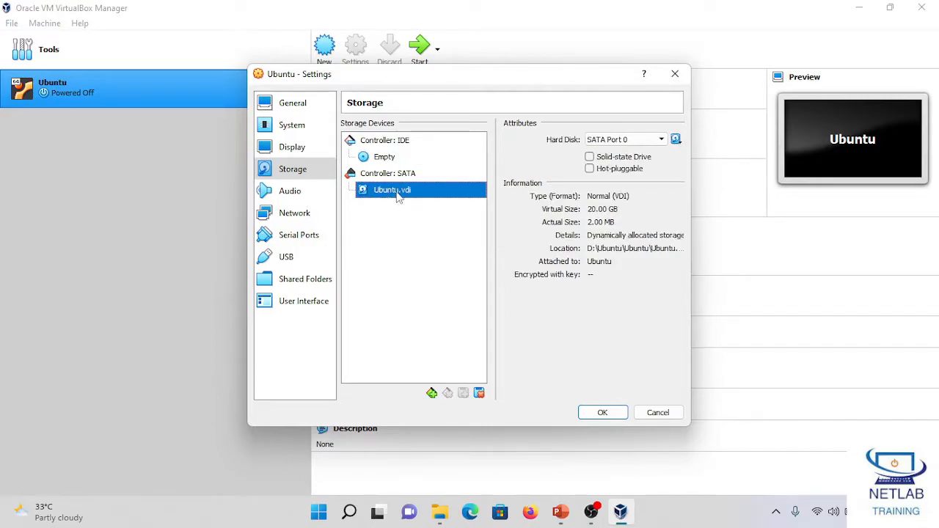
left_click(384, 160)
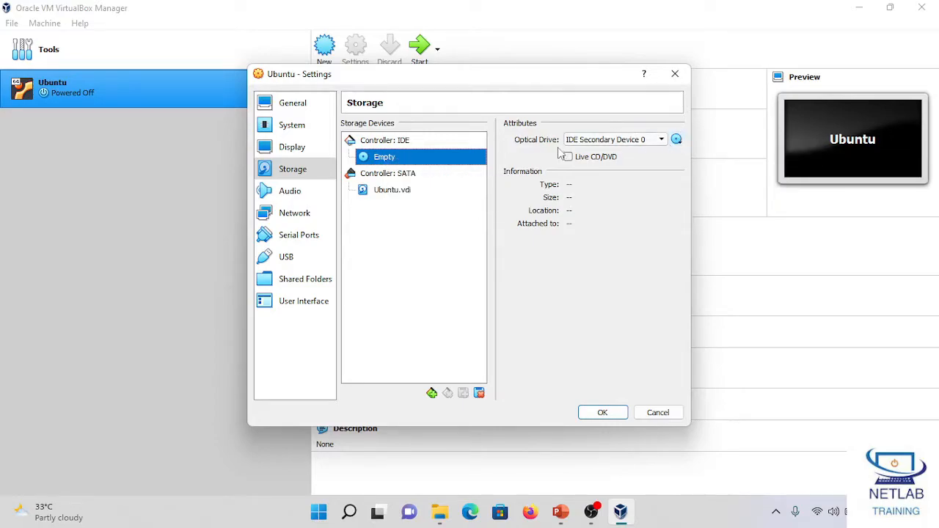
left_click(675, 139)
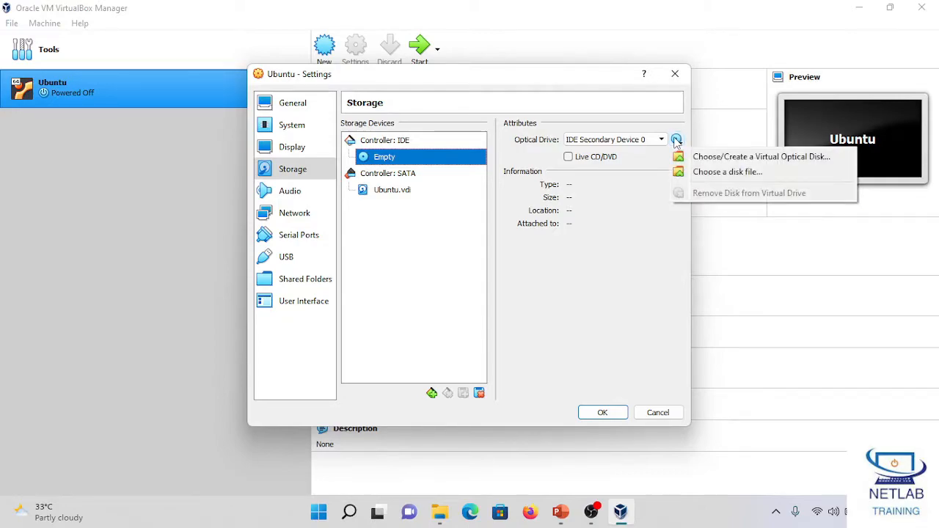
left_click(724, 173)
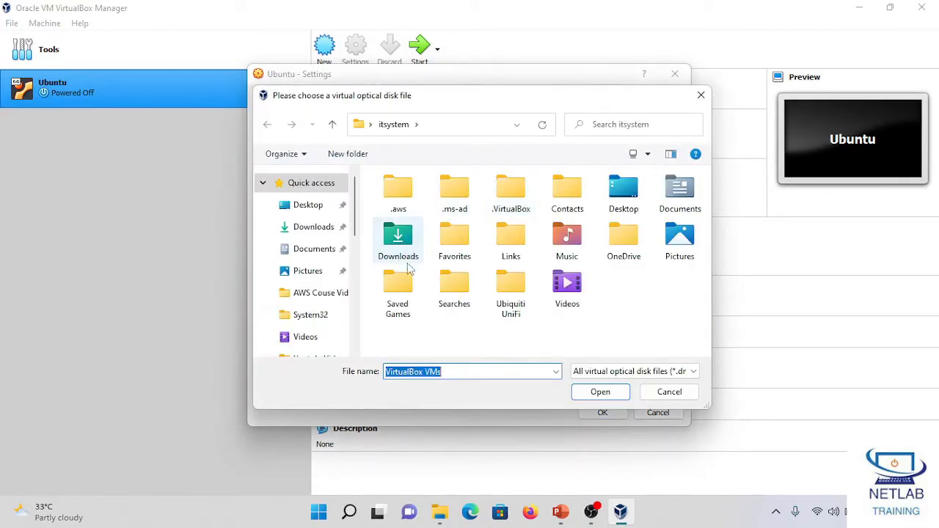
Step: Browse to the ISO folder inside Download Software on Local Disk (E:)
scroll(300, 302, "down", 1)
scroll(312, 303, "down", 4)
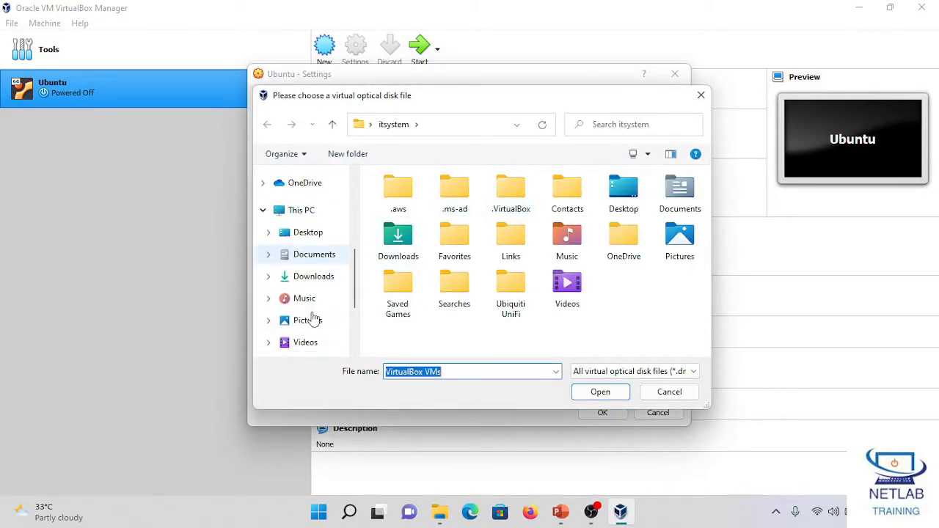
left_click(264, 210)
left_click(312, 309)
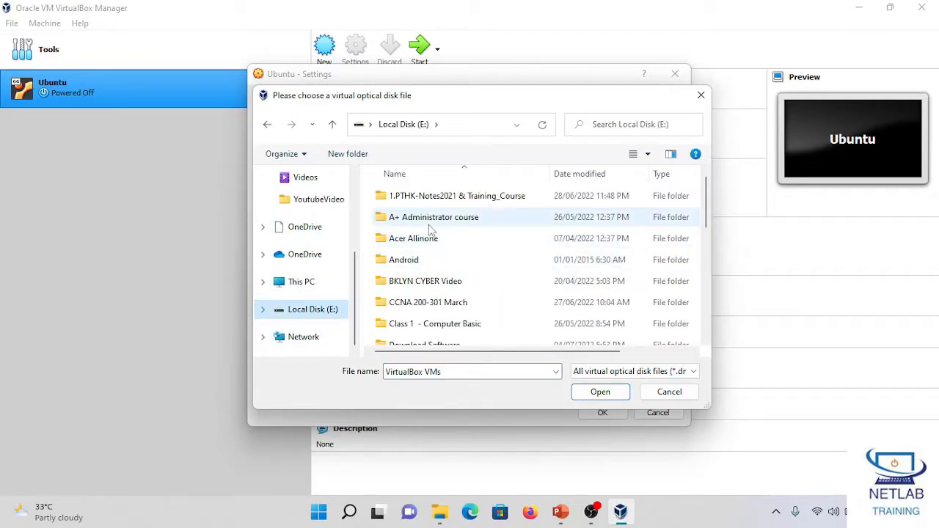
scroll(423, 266, "down", 3)
scroll(422, 220, "down", 2)
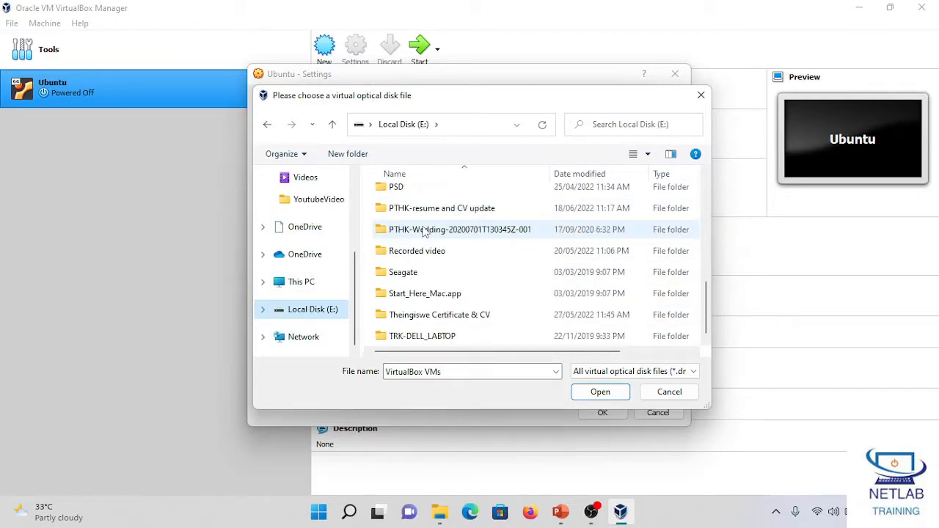
scroll(422, 233, "up", 3)
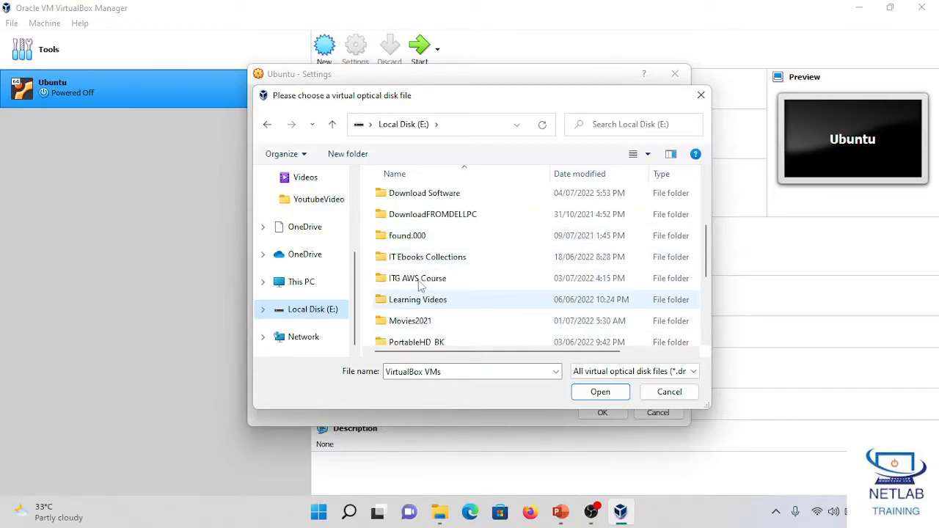
scroll(423, 252, "up", 1)
double_click(423, 255)
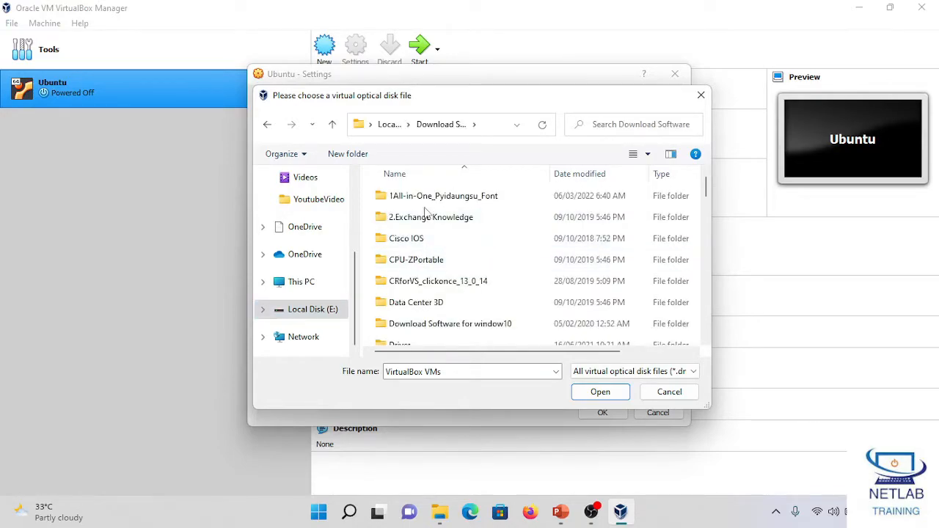
scroll(422, 249, "down", 3)
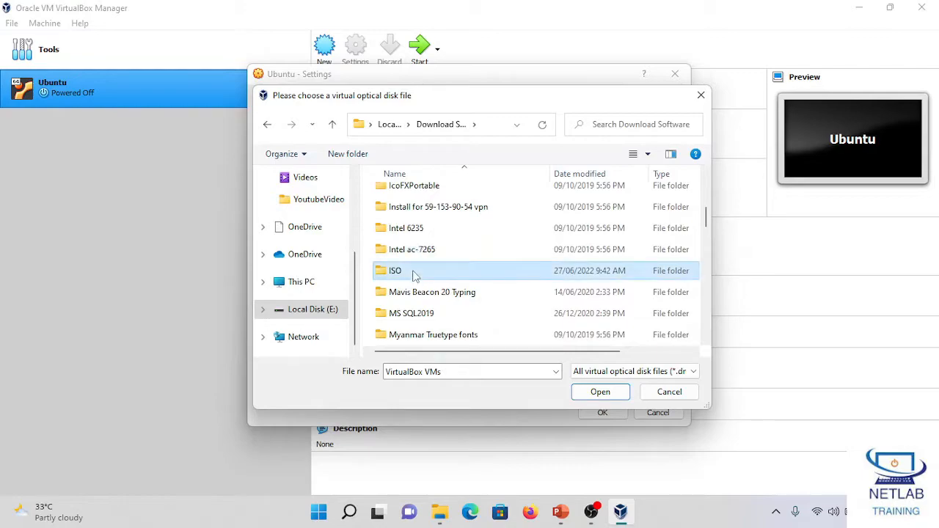
double_click(415, 271)
Step: Attach the ubuntu-20.04.2.0-desktop-amd64 image to the optical drive and save the machine settings
scroll(379, 301, "down", 1)
left_click(421, 278)
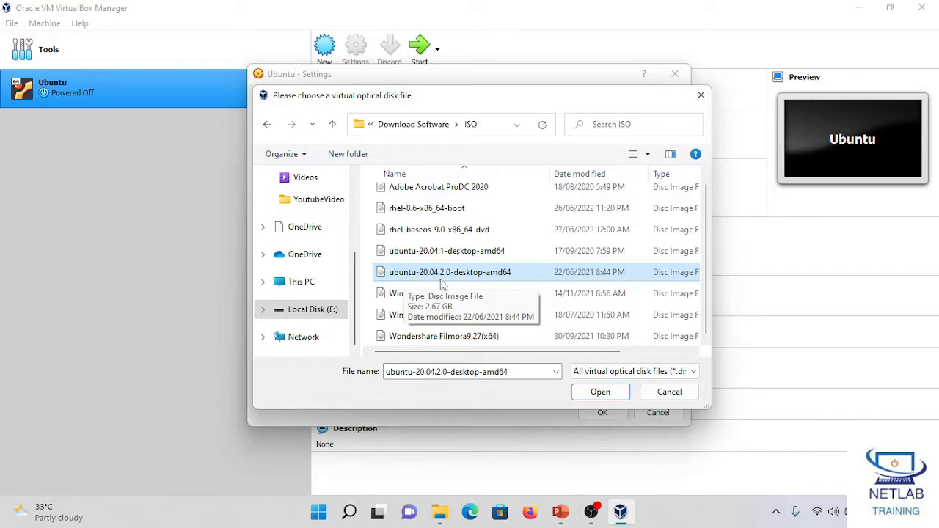
left_click(600, 391)
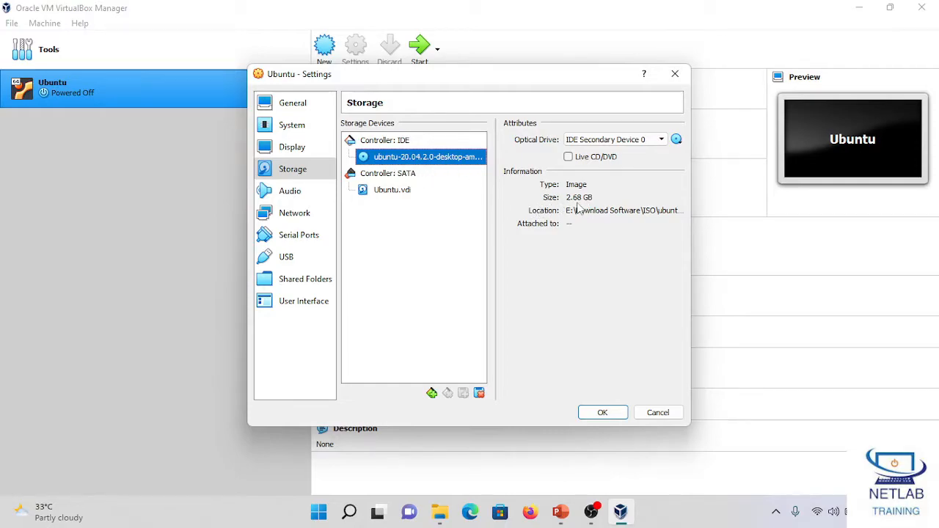
left_click(602, 412)
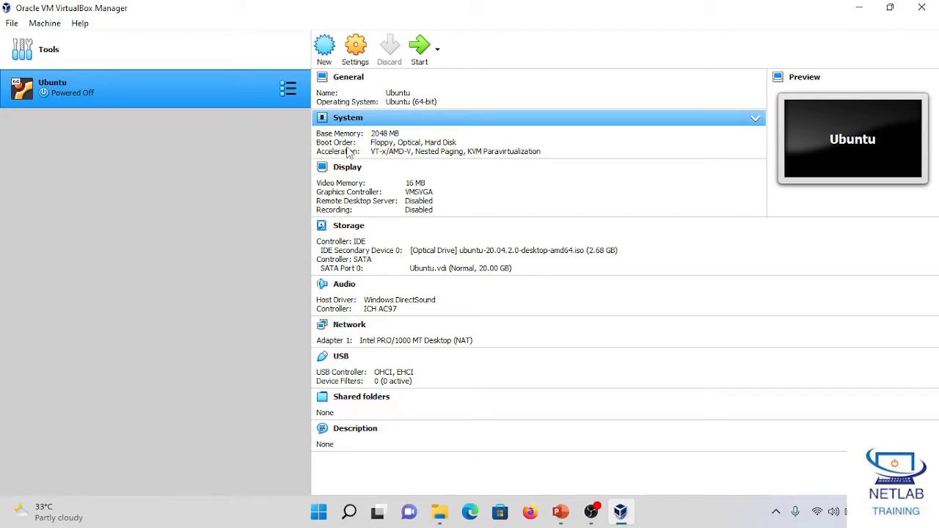
Step: Exclude Floppy from the Ubuntu machine's boot order
left_click(407, 143)
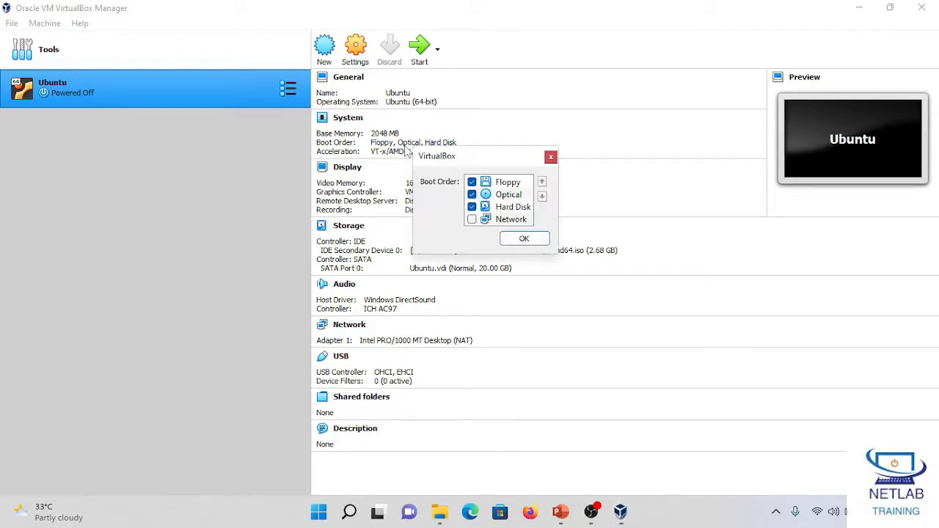
left_click(471, 182)
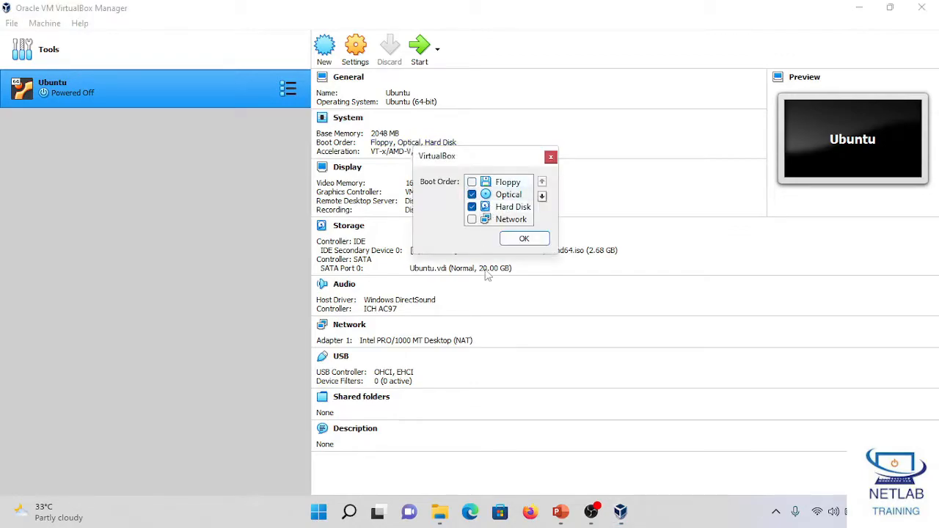
left_click(524, 239)
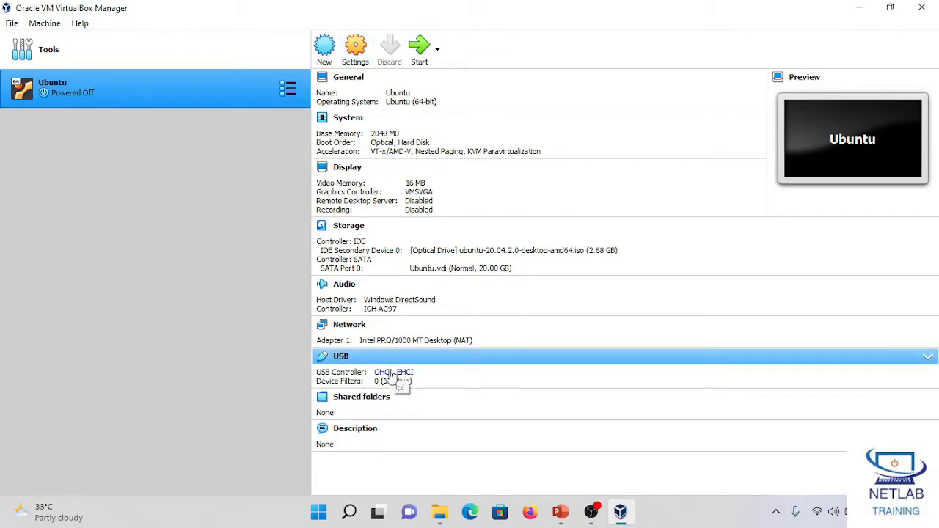
Step: Set the Ubuntu machine's description to "Ubuntu OS" and save it
left_click(367, 429)
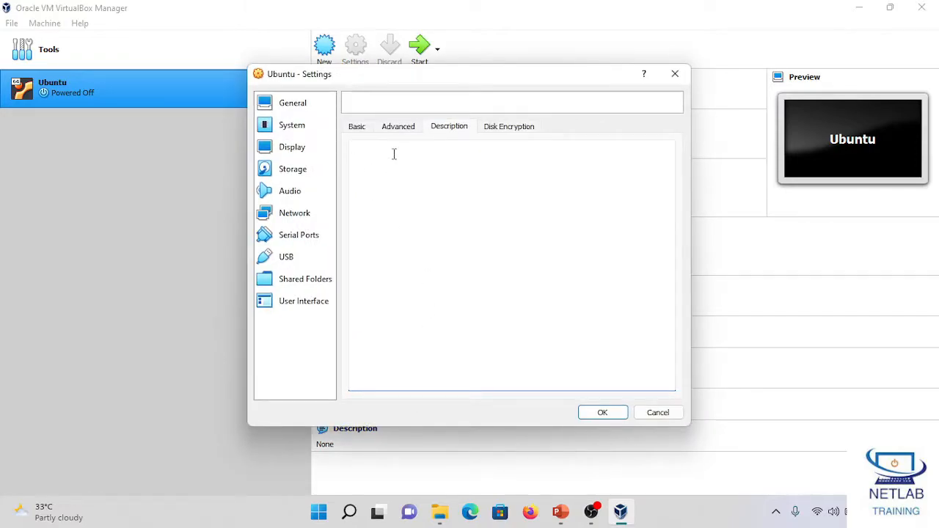
type("Ubuntu os")
key("BackSpace")
type("OS")
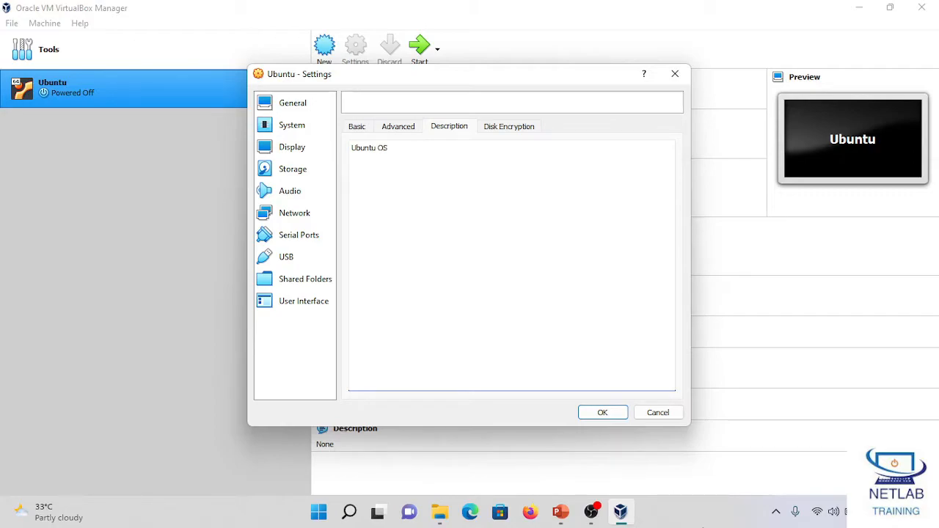
left_click(602, 412)
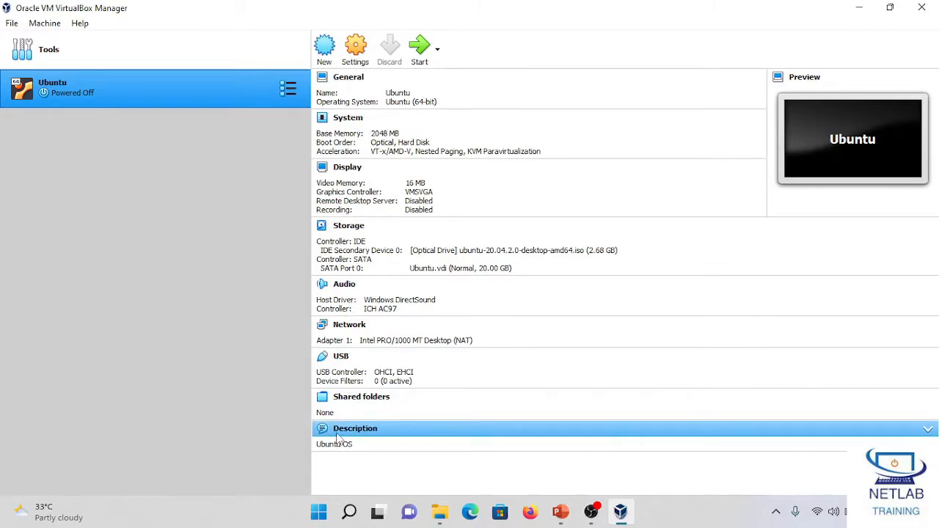
Step: Start the Ubuntu virtual machine, dismiss the keyboard capture message and reposition the machine window
left_click(418, 52)
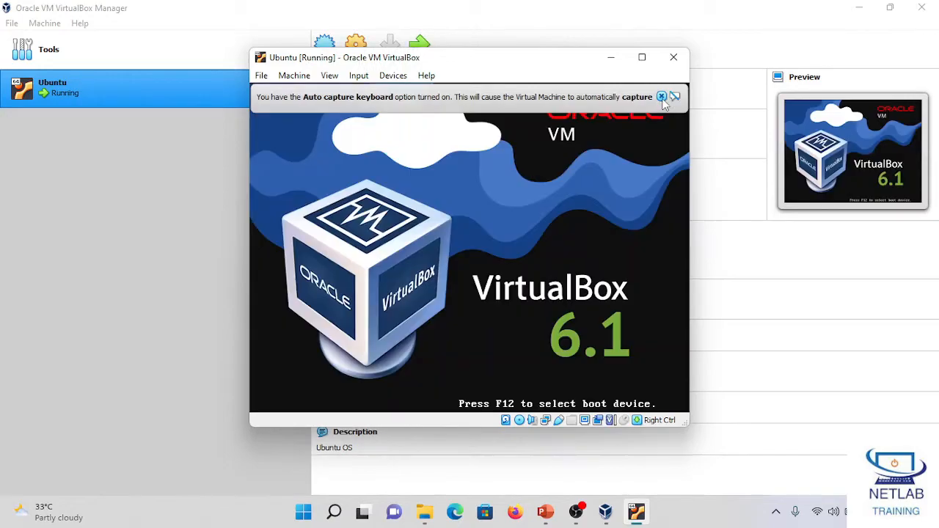
left_click(661, 97)
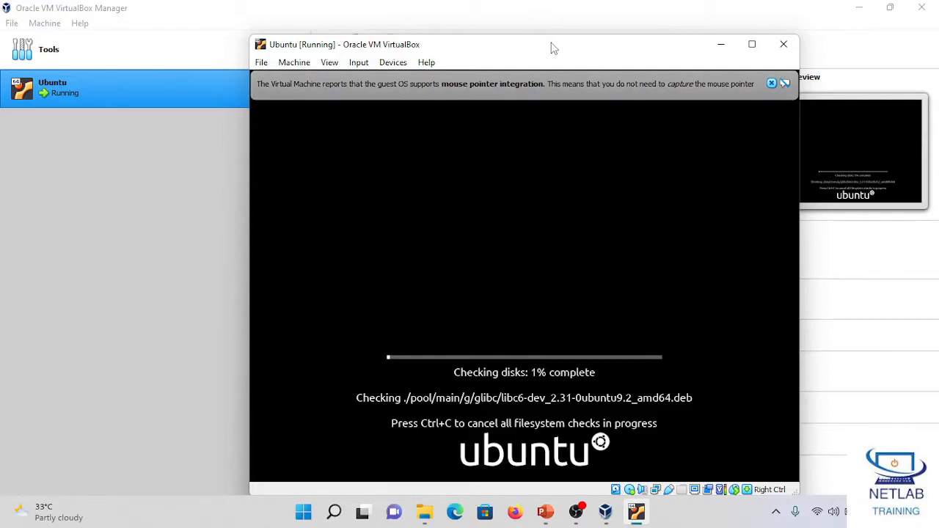
left_click_drag(551, 46, 480, 41)
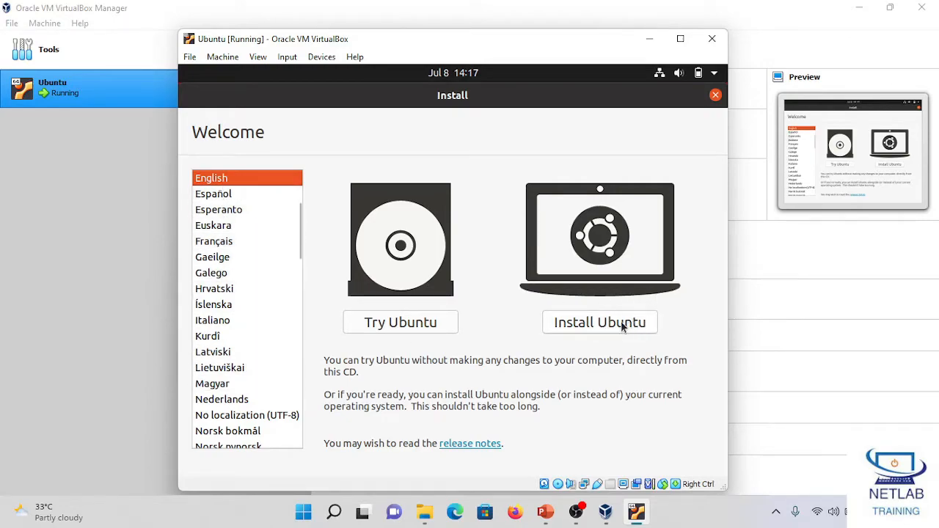
Step: Start the Ubuntu installation in English and accept the English (US) keyboard layout
left_click_drag(298, 247, 300, 433)
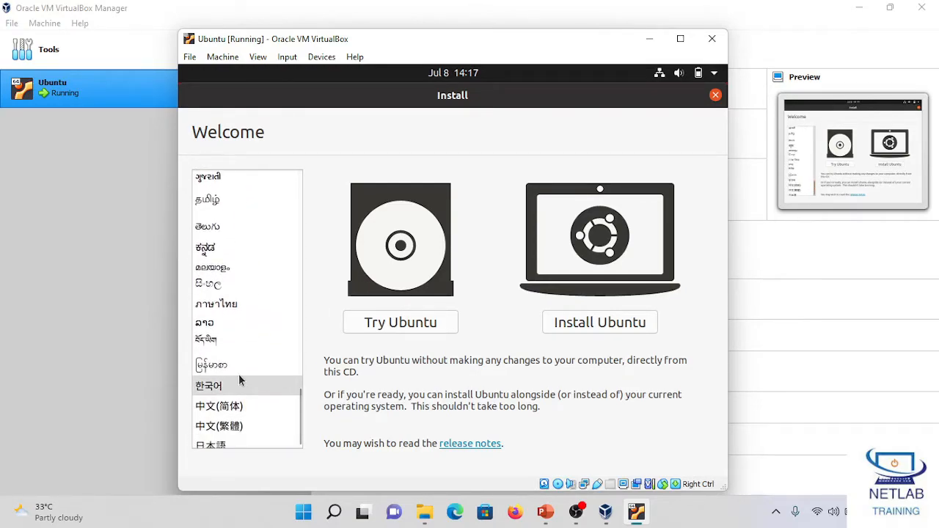
left_click_drag(297, 392, 311, 179)
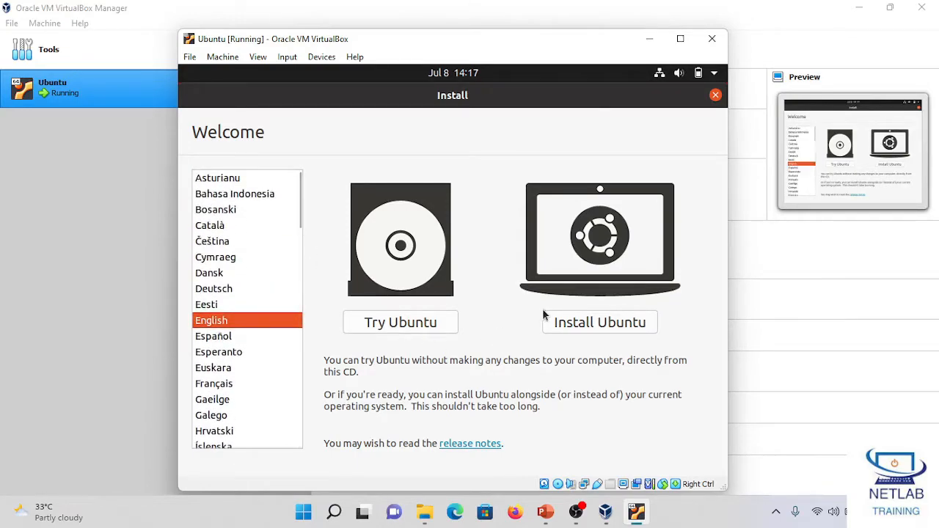
left_click(581, 325)
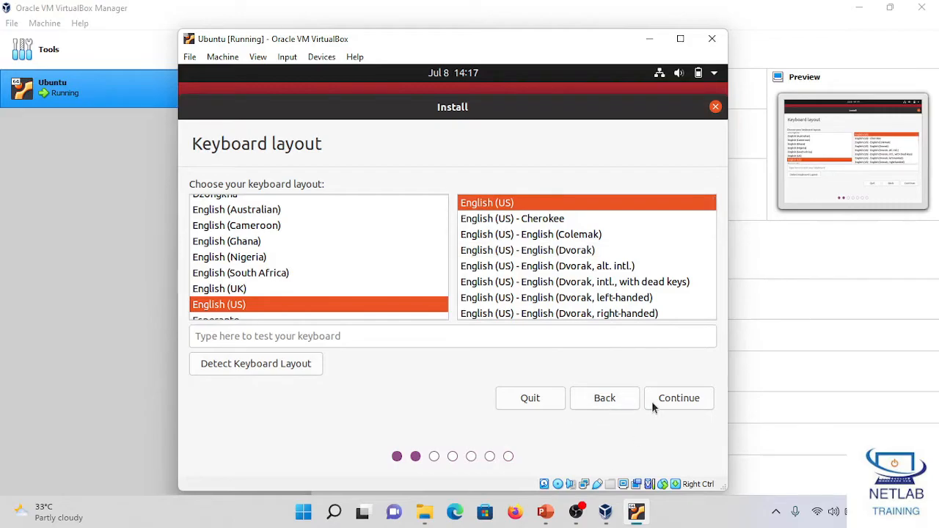
left_click(663, 400)
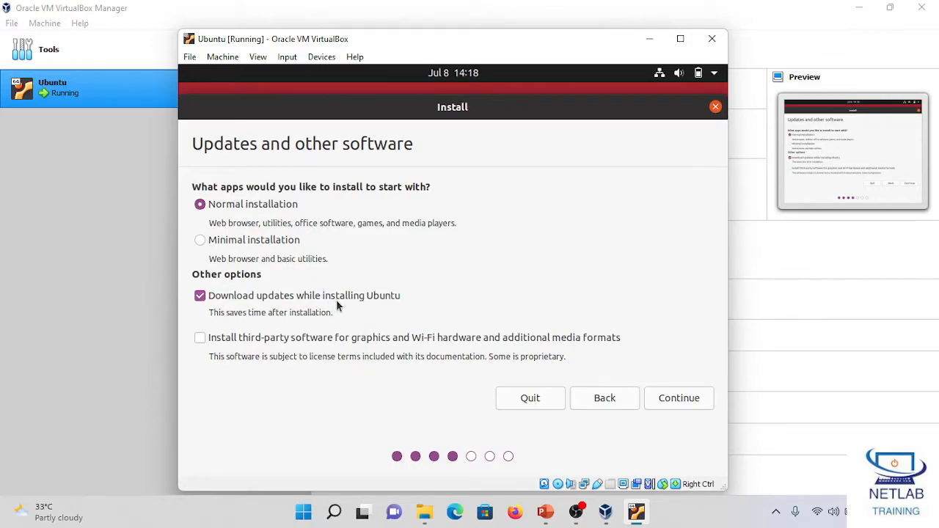
Step: Choose the minimal installation without downloading updates during installation, and continue to the installation type
left_click(200, 299)
left_click(232, 244)
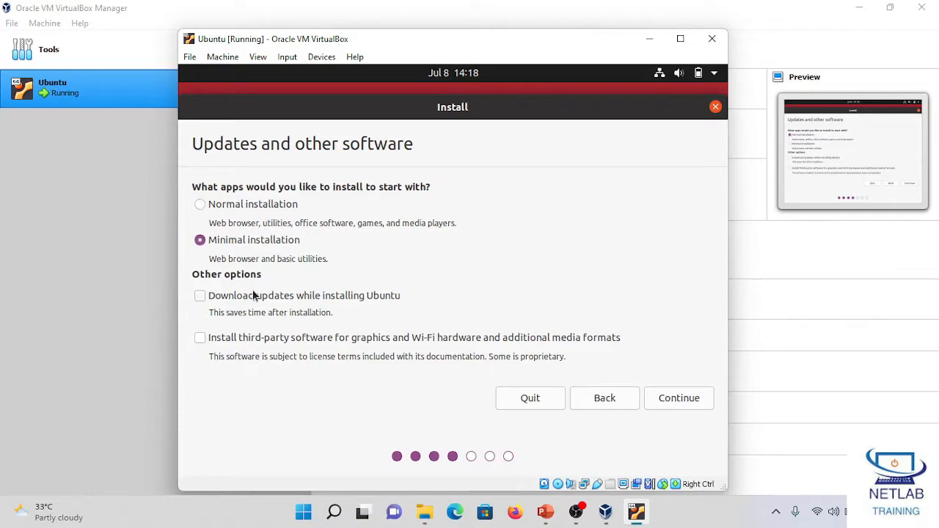
left_click(663, 397)
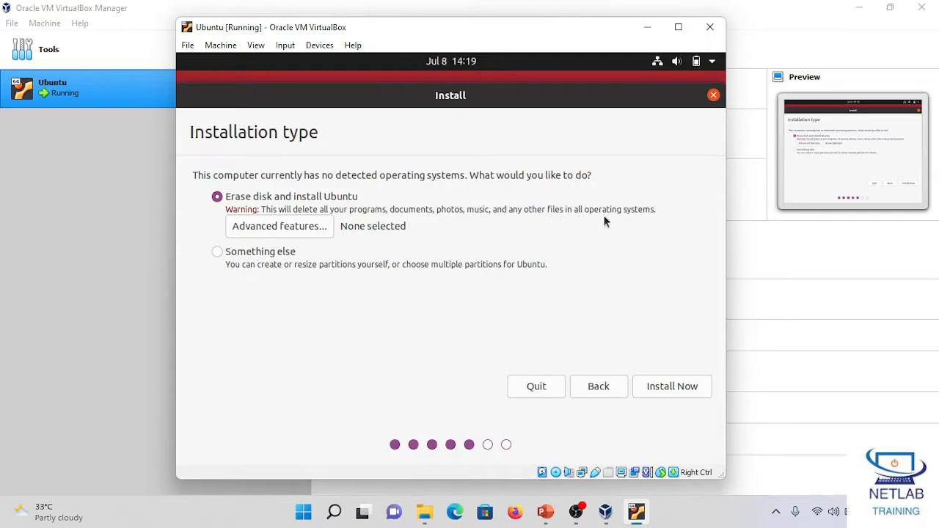
Step: Install Ubuntu by erasing the disk with advanced features set to None, and accept writing the changes to disk
left_click(294, 229)
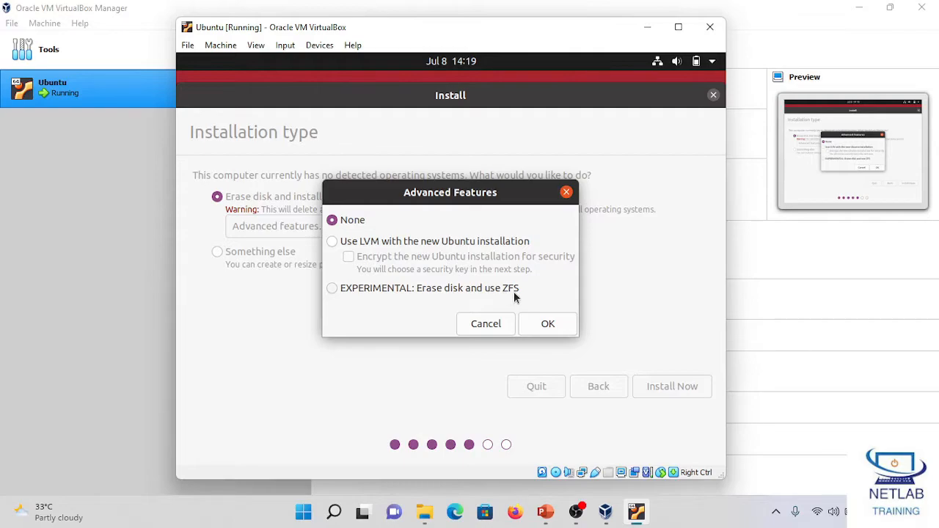
left_click(547, 325)
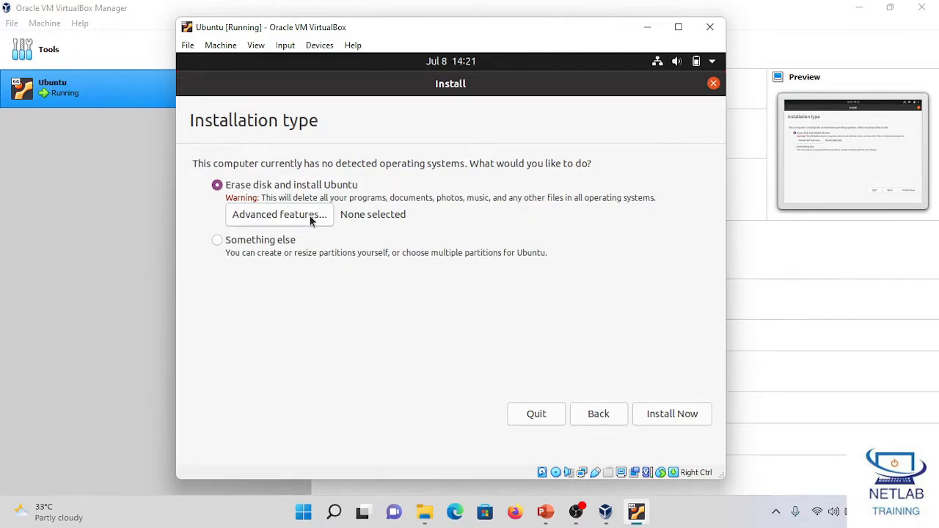
left_click(655, 414)
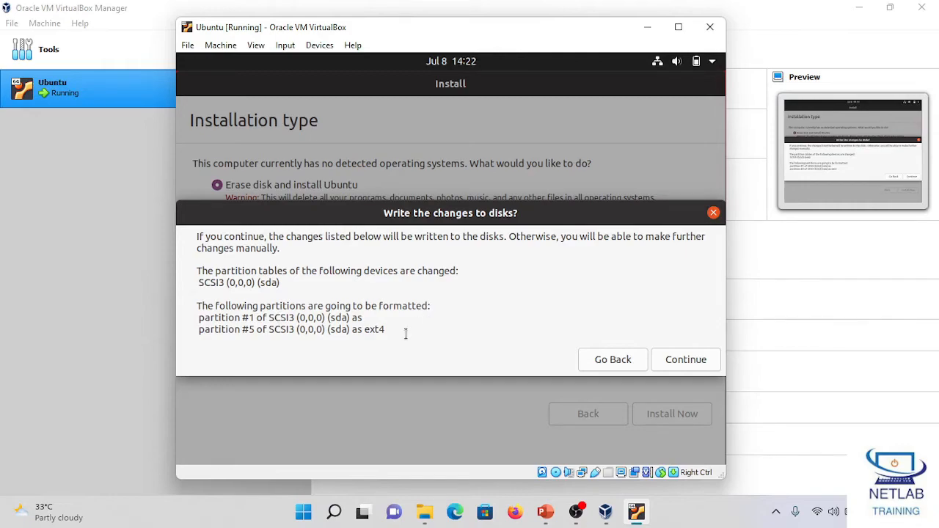
left_click(670, 360)
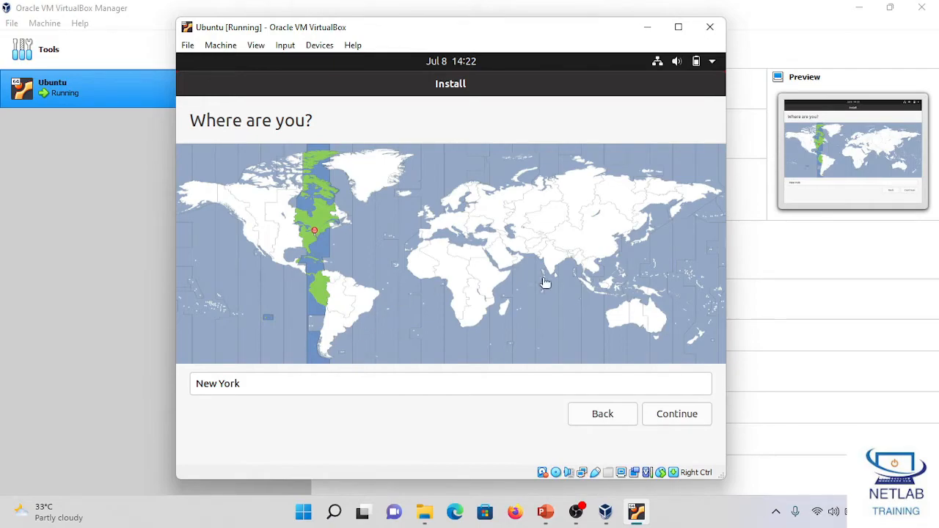
Step: Set the location to the Rangoon time zone on the world map and continue
left_click(546, 262)
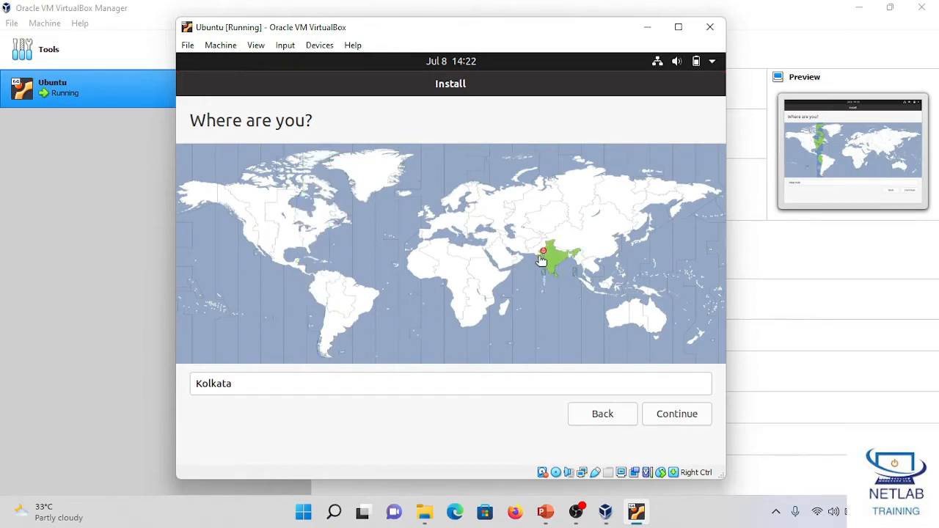
left_click(579, 260)
left_click(675, 415)
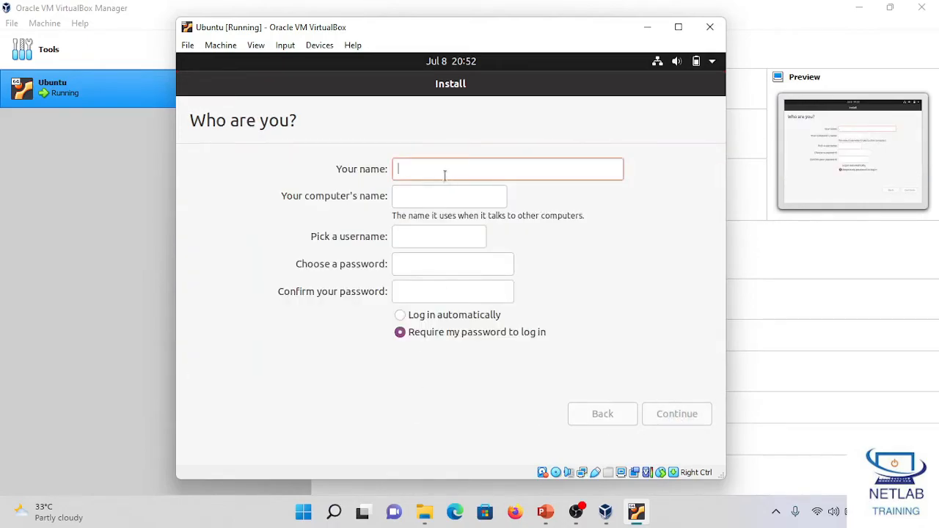
Step: Enter netlab as the user's name and shorten the computer's name to netlab
type("netlab")
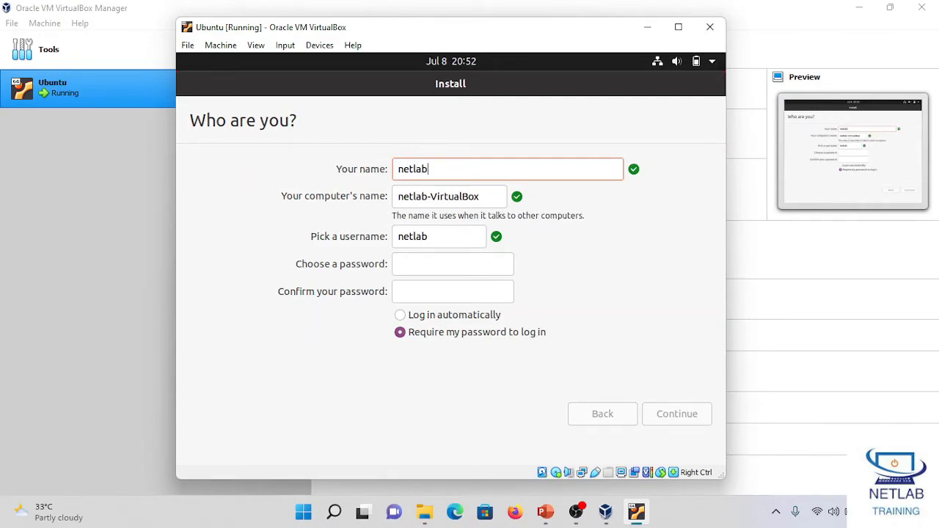
left_click(489, 200)
key("BackSpace")
key("BackSpace")
key("BackSpace")
key("BackSpace")
key("BackSpace")
key("BackSpace")
key("BackSpace")
key("BackSpace")
key("BackSpace")
key("BackSpace")
key("BackSpace")
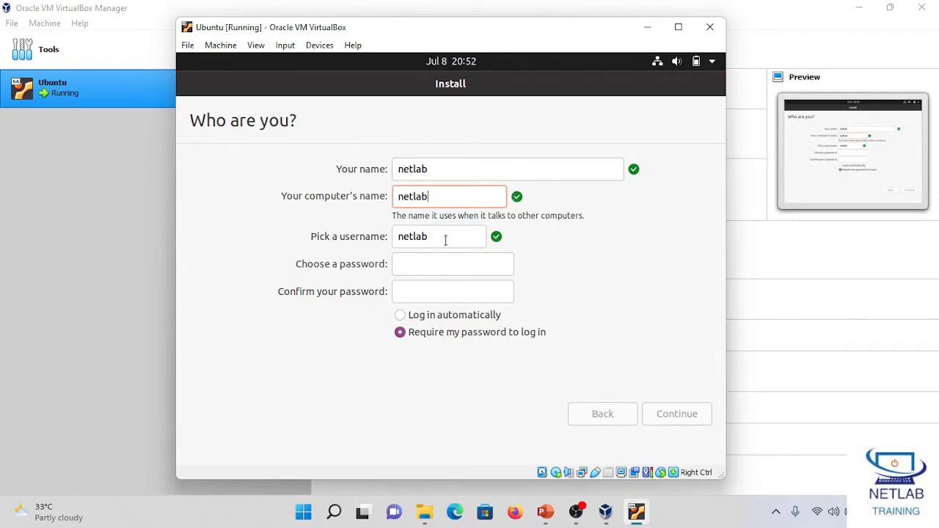
Step: Enter and confirm the account password for the new user, and continue with the installation
left_click(415, 271)
type("netlab123")
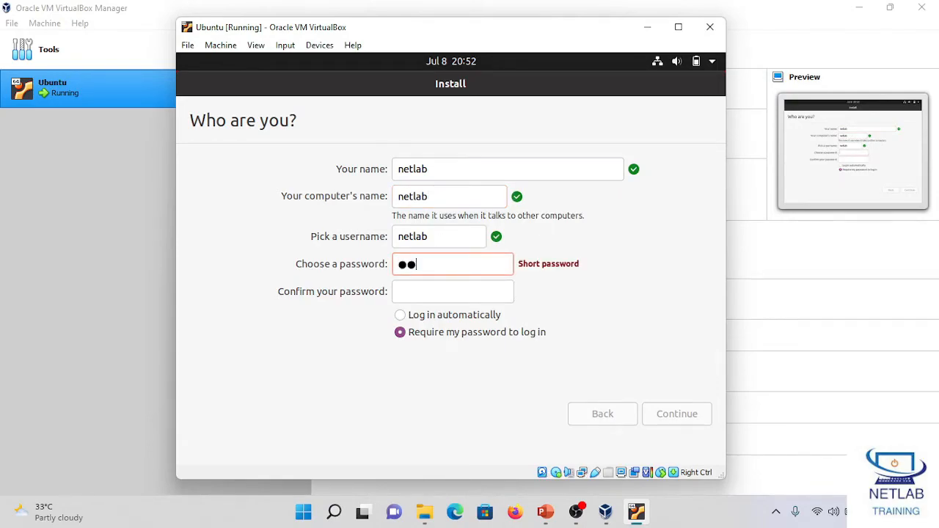
key("Tab")
type("netlab123")
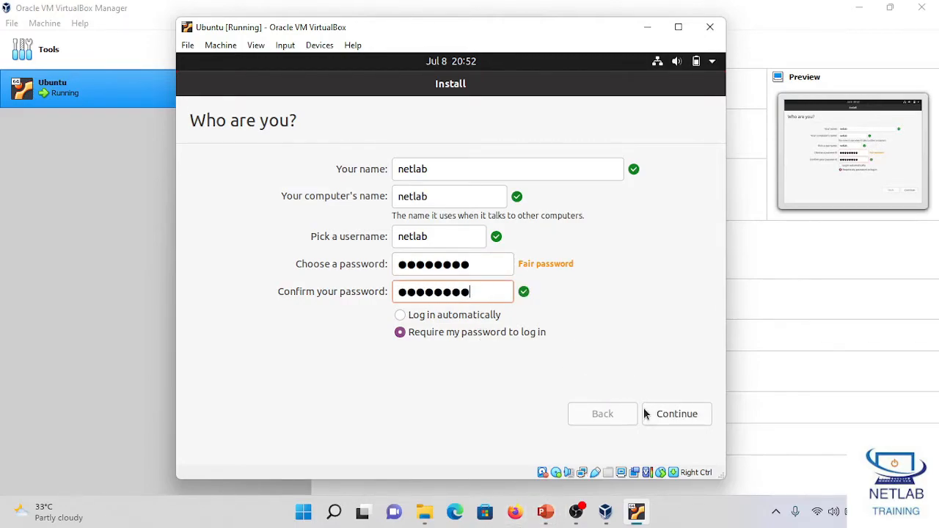
left_click(668, 414)
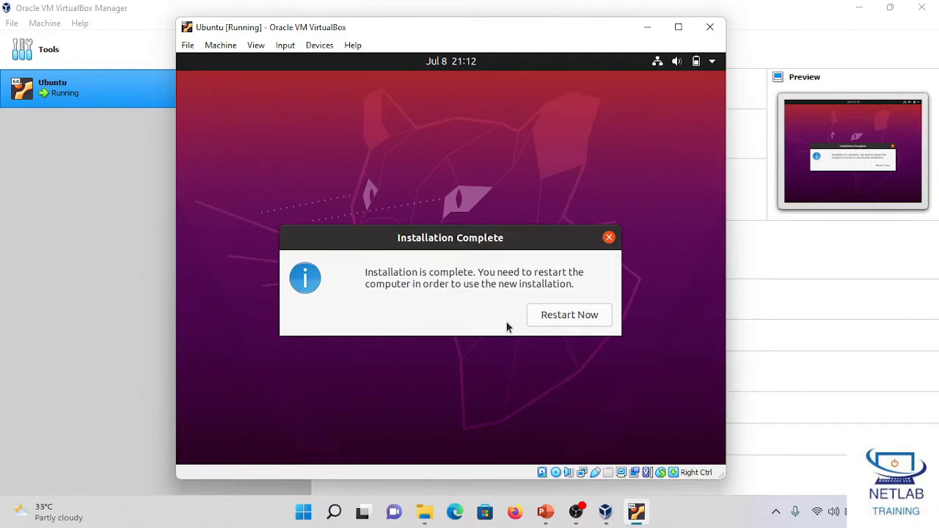
Step: Restart the virtual machine to use the new Ubuntu installation
left_click(570, 318)
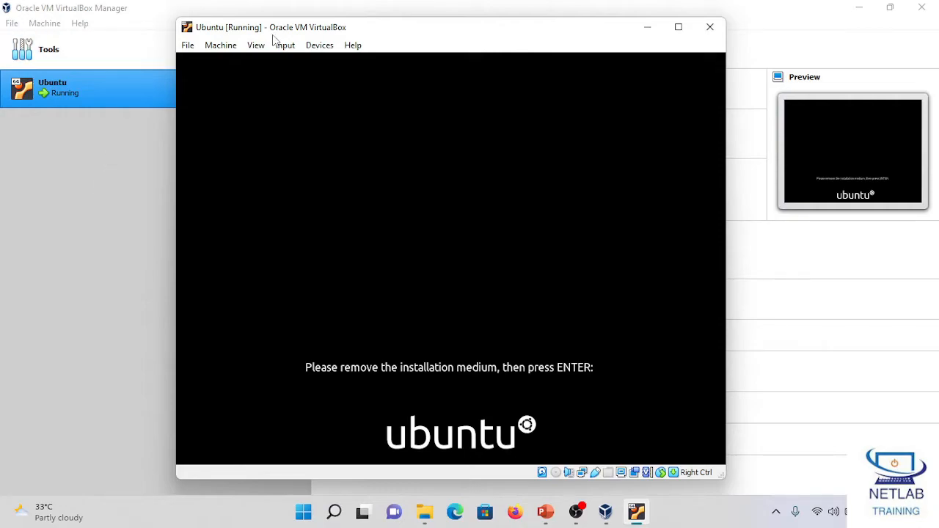
left_click(317, 46)
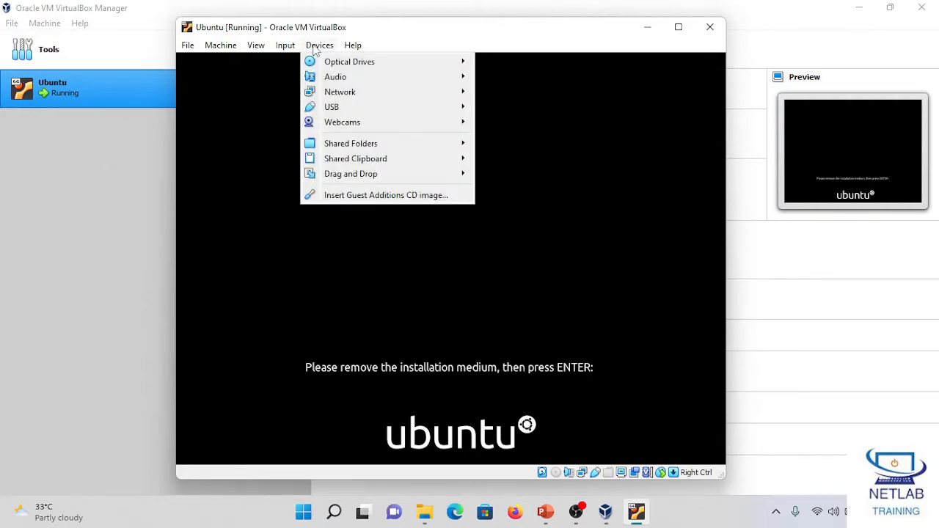
mouse_move(330, 62)
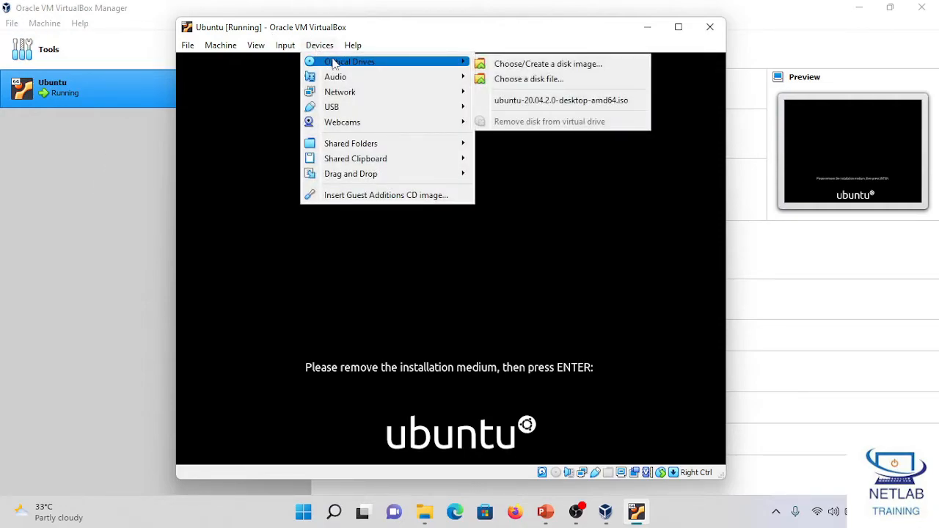
left_click(520, 102)
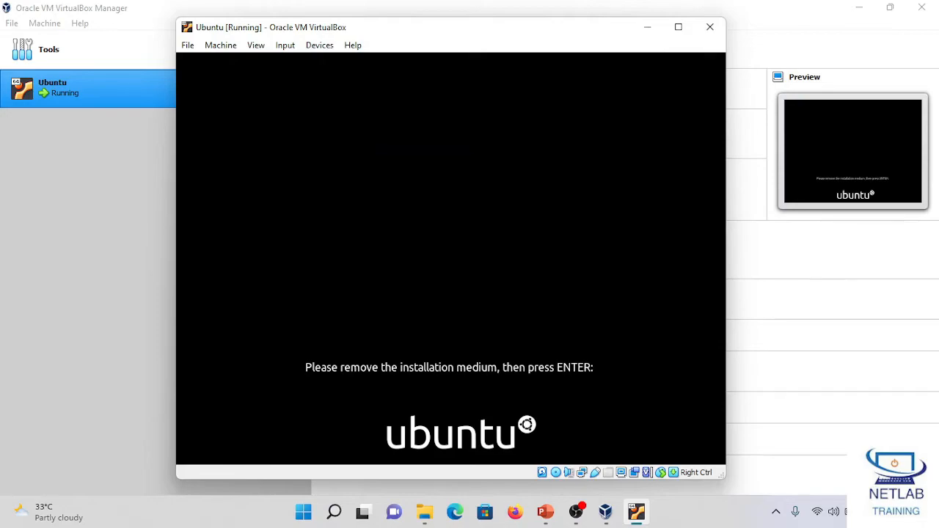
Step: Force-unmount the Ubuntu disk image from the virtual optical drive, continue the reboot and reposition the machine window
left_click(317, 45)
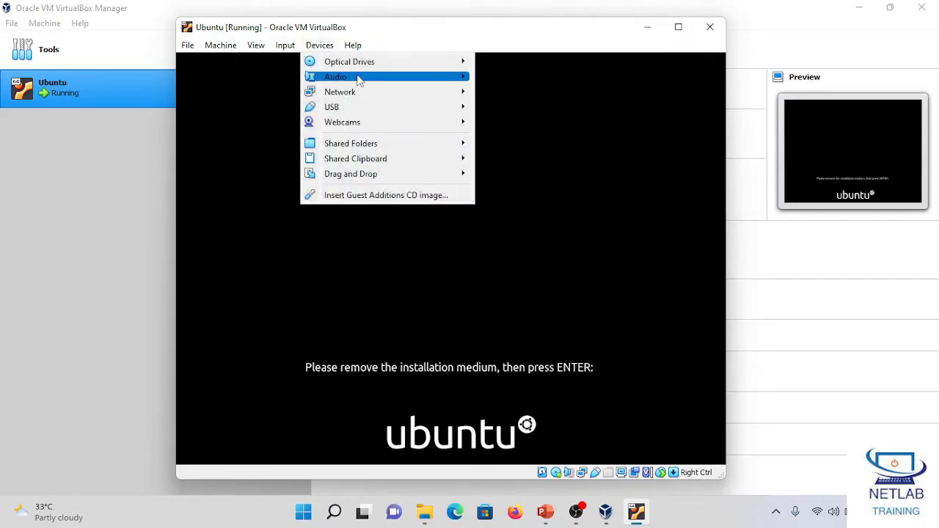
mouse_move(425, 66)
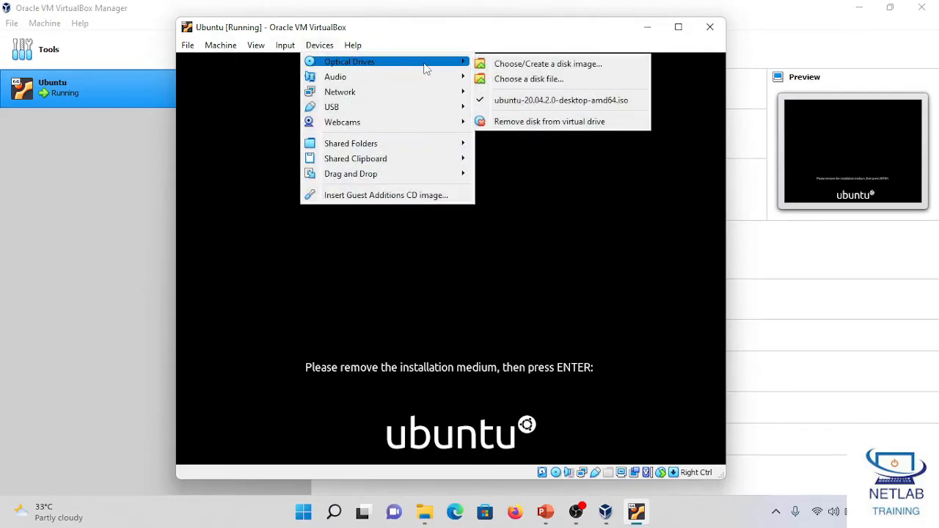
left_click(499, 122)
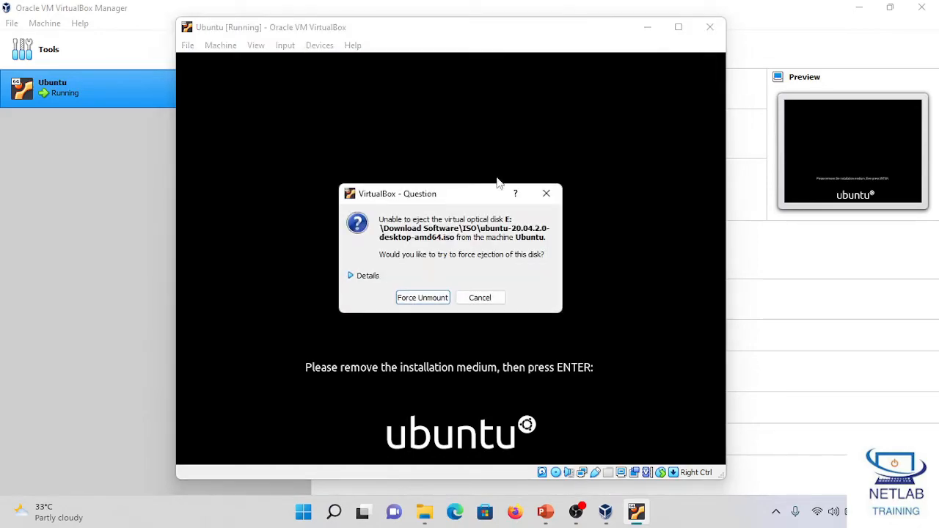
left_click(430, 300)
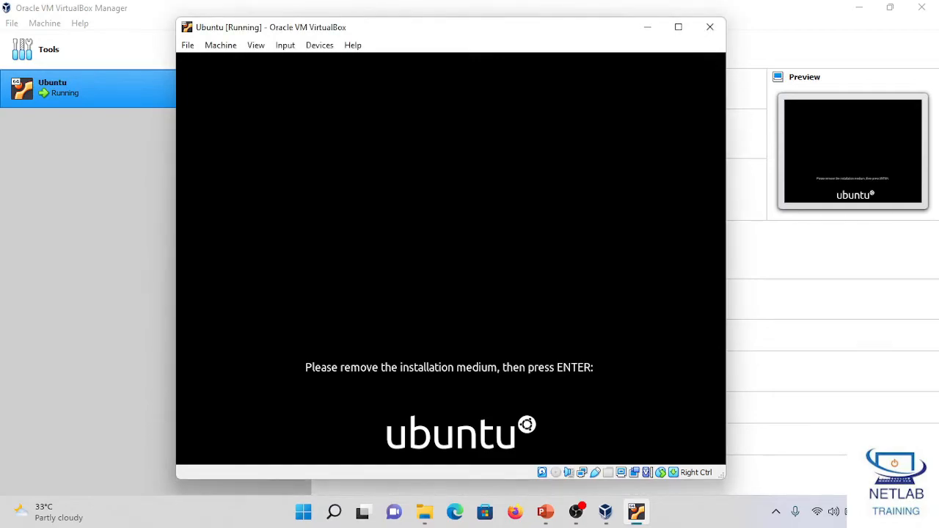
key("Return")
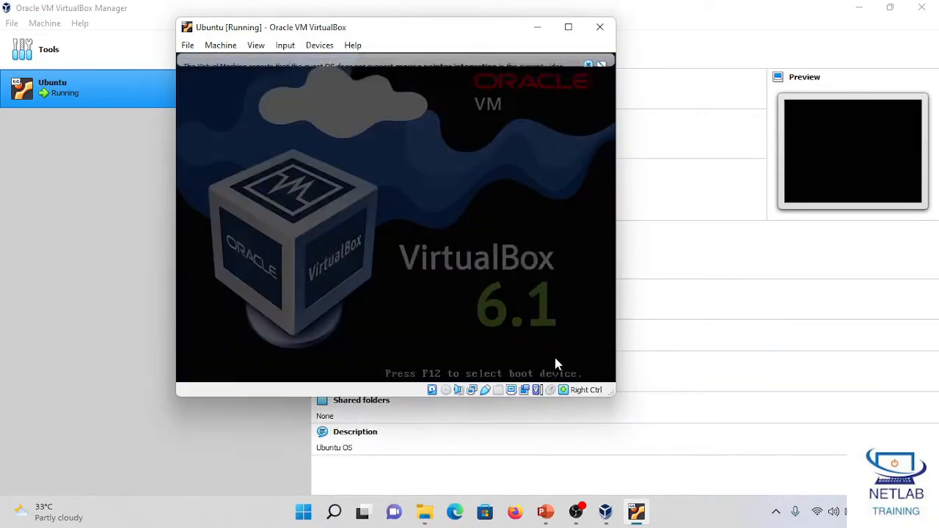
left_click_drag(475, 34, 544, 74)
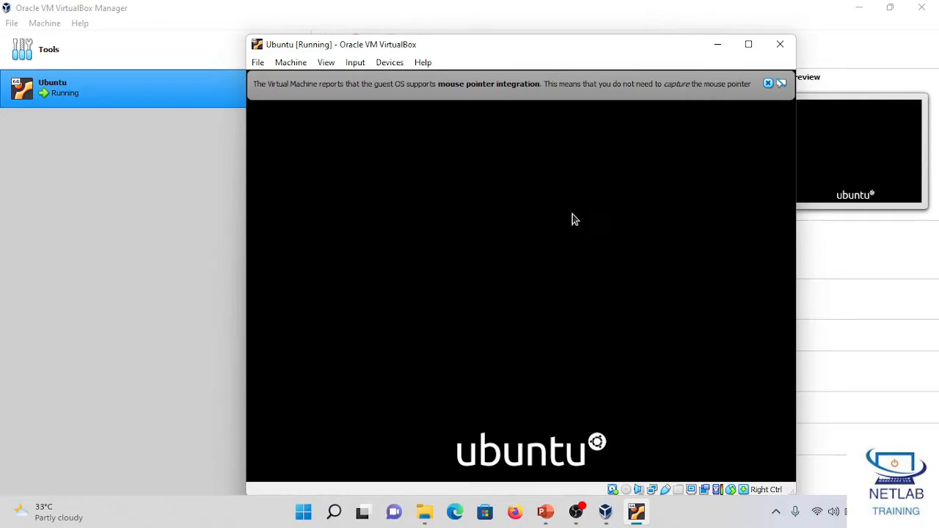
left_click_drag(471, 47, 421, 36)
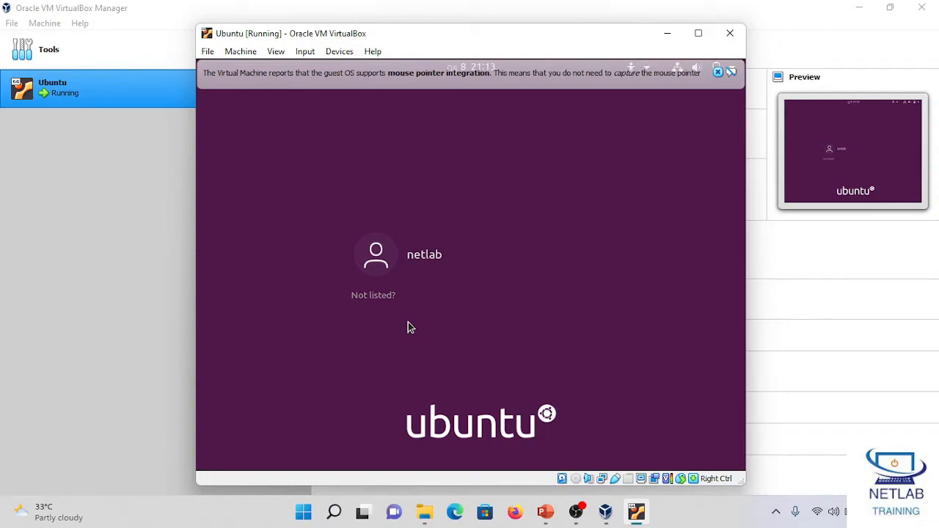
Step: Log in to the netlab account with its password and dismiss the mouse pointer integration message
left_click(442, 257)
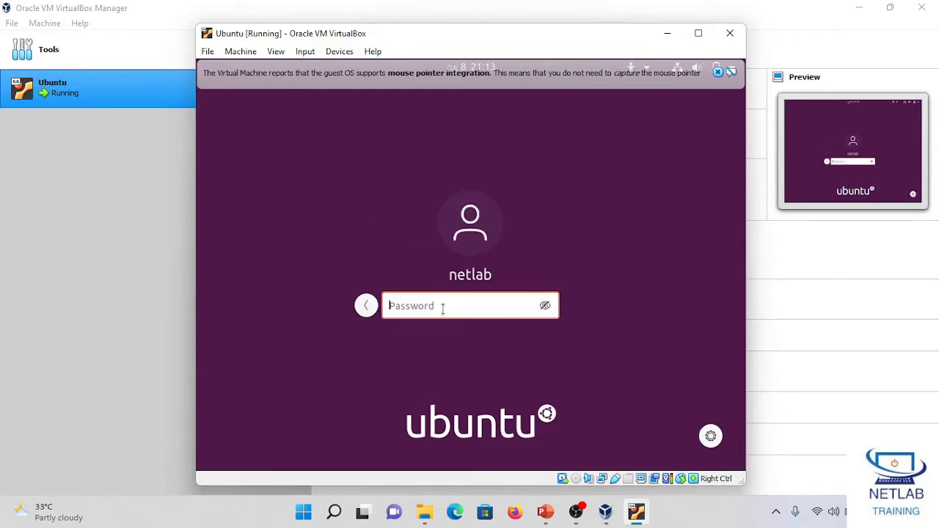
type("12345678")
key("Return")
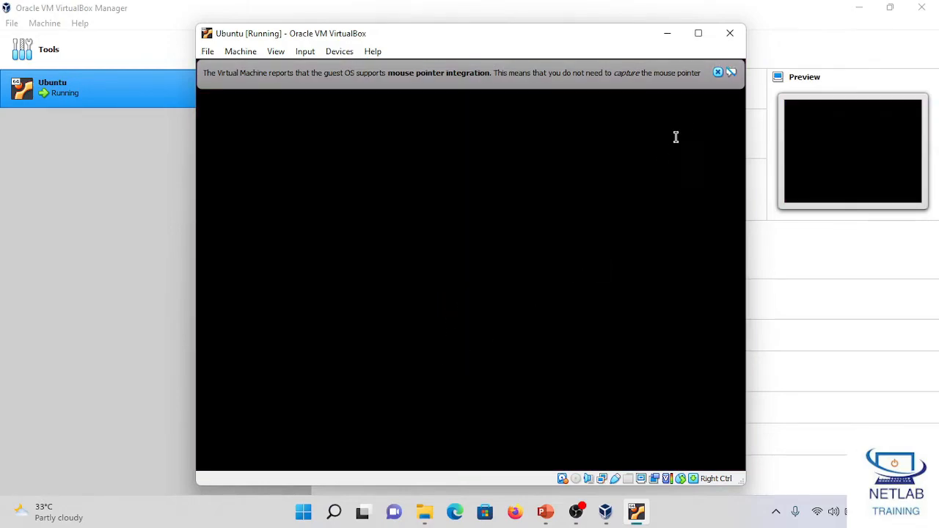
left_click(718, 72)
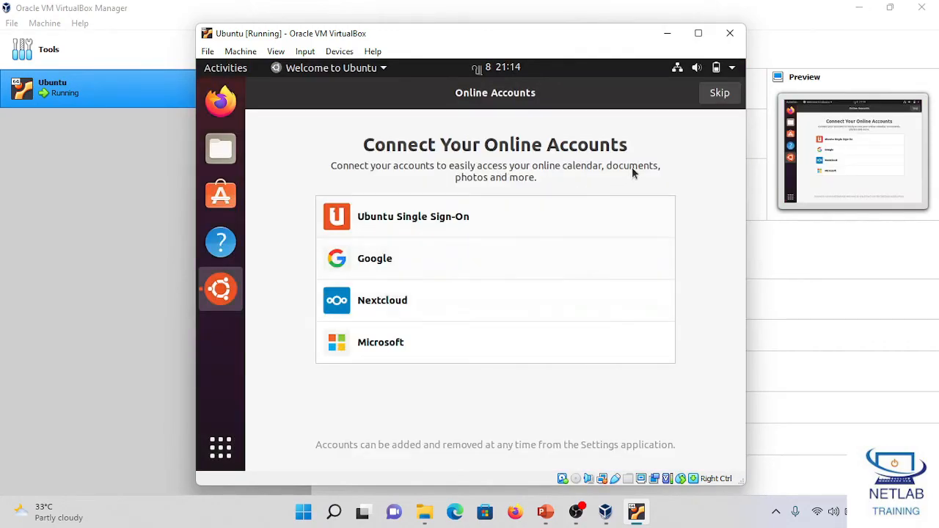
Step: Maximize the machine window and pass the Online Accounts and Livepatch pages without setting them up
left_click(699, 34)
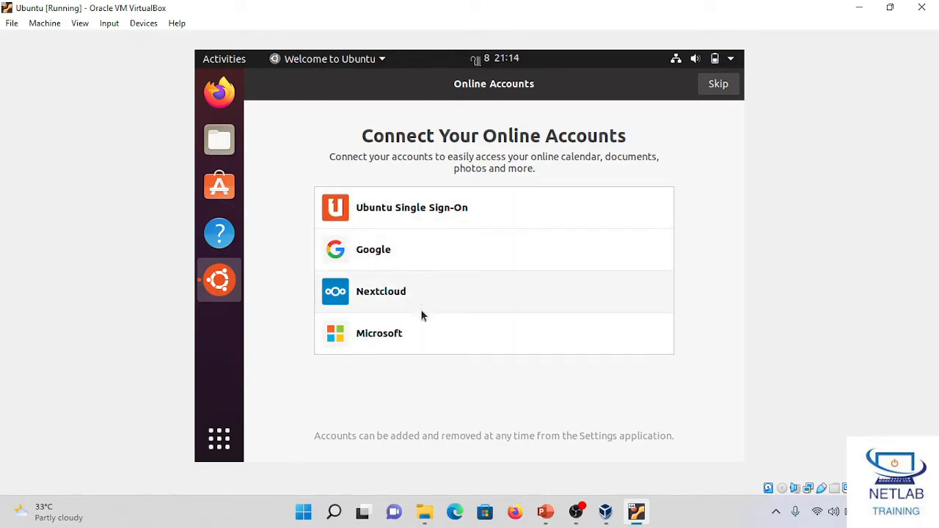
left_click(715, 86)
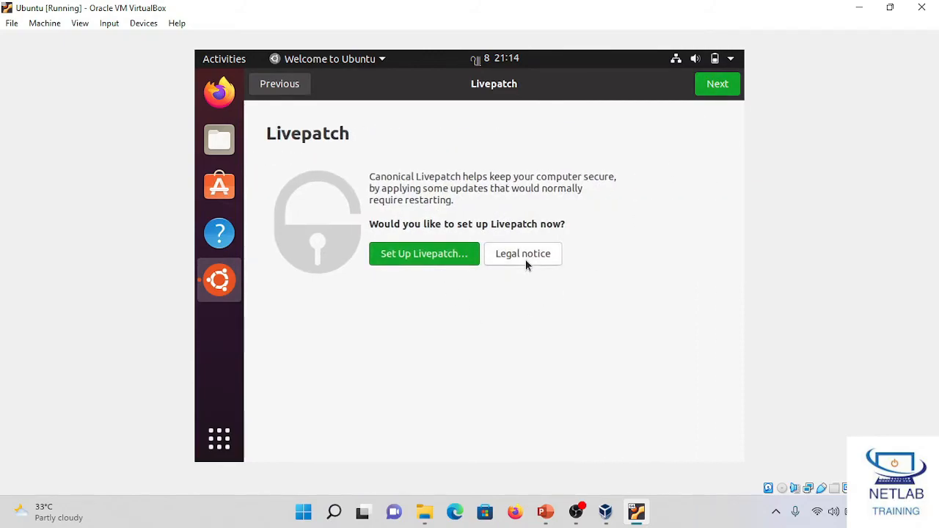
left_click(709, 88)
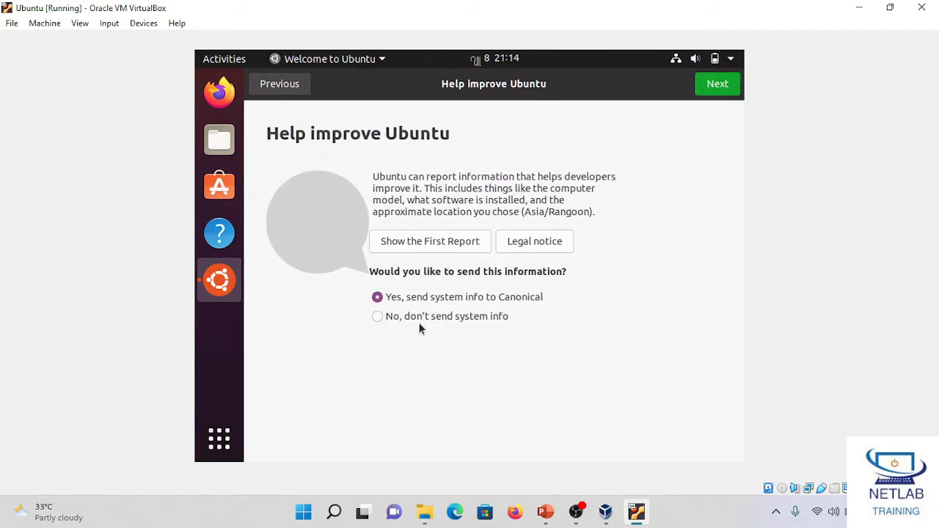
Step: Choose not to send system info and proceed past the Privacy page with Location Services off
left_click(424, 318)
left_click(707, 88)
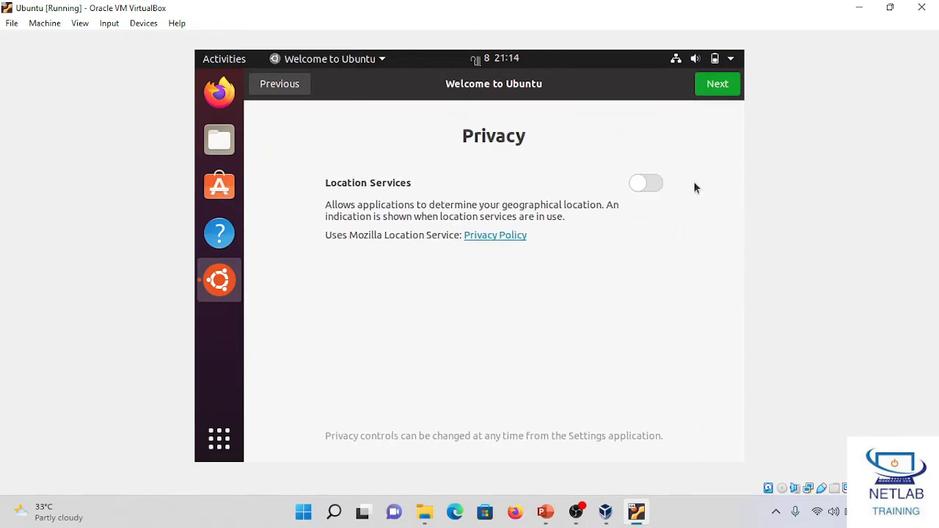
left_click(715, 93)
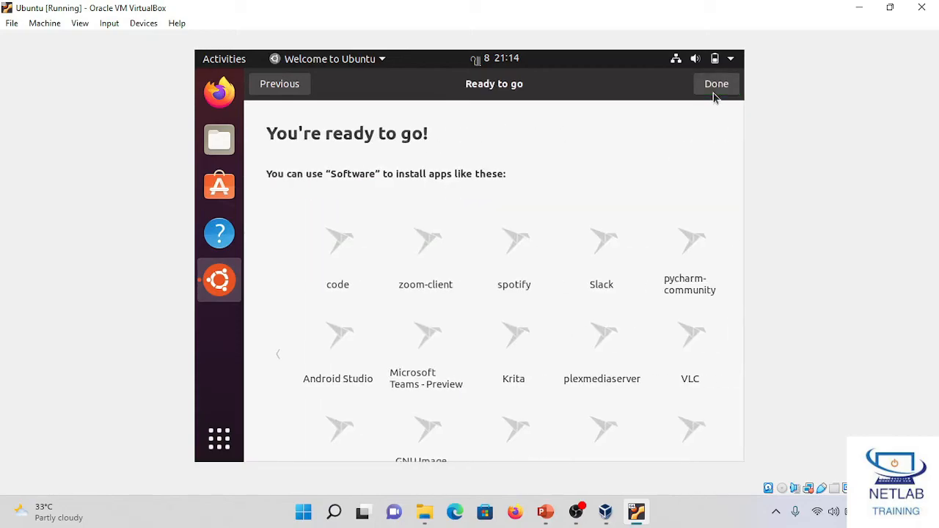
Step: Finish the welcome setup on the Ready to go page and open a terminal in the desktop folder
left_click(712, 87)
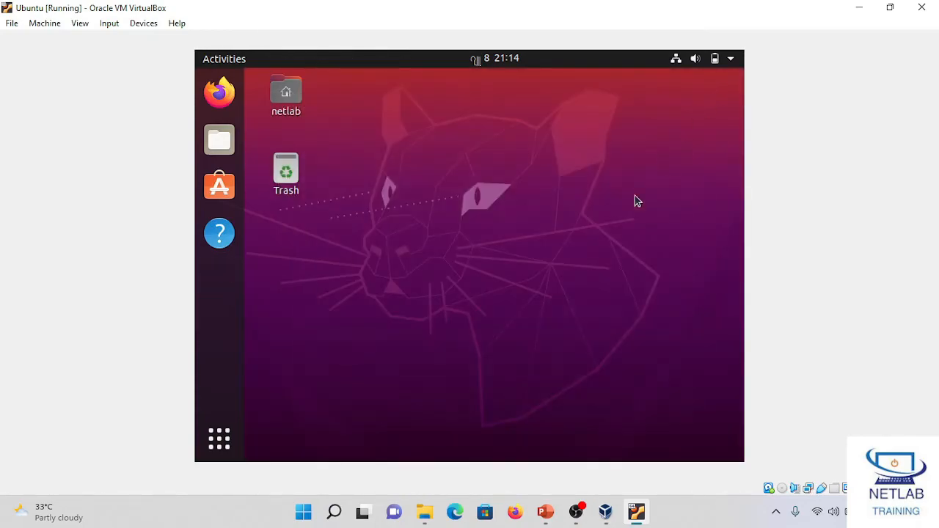
right_click(381, 154)
left_click(524, 143)
right_click(404, 261)
left_click(465, 372)
Step: Print the kernel and system details in the terminal with uname -a
type("unme")
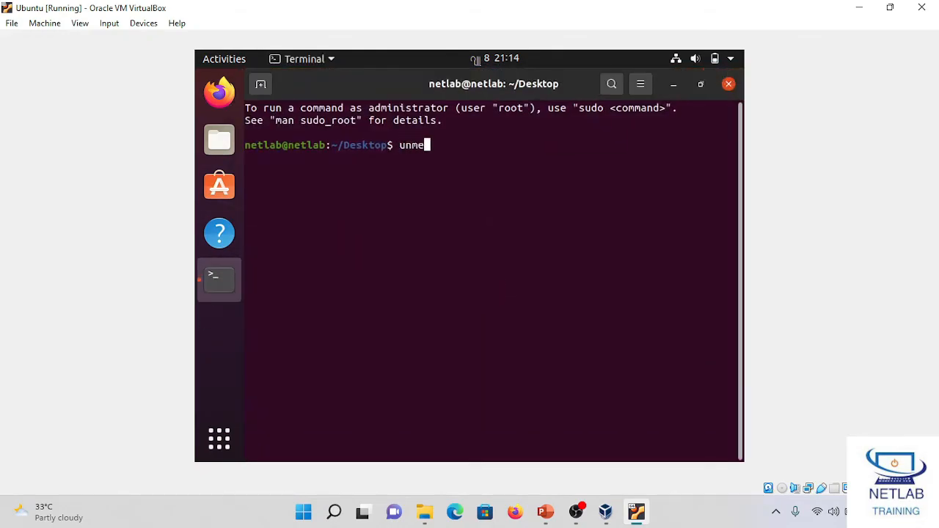
type("me -a")
key("Return")
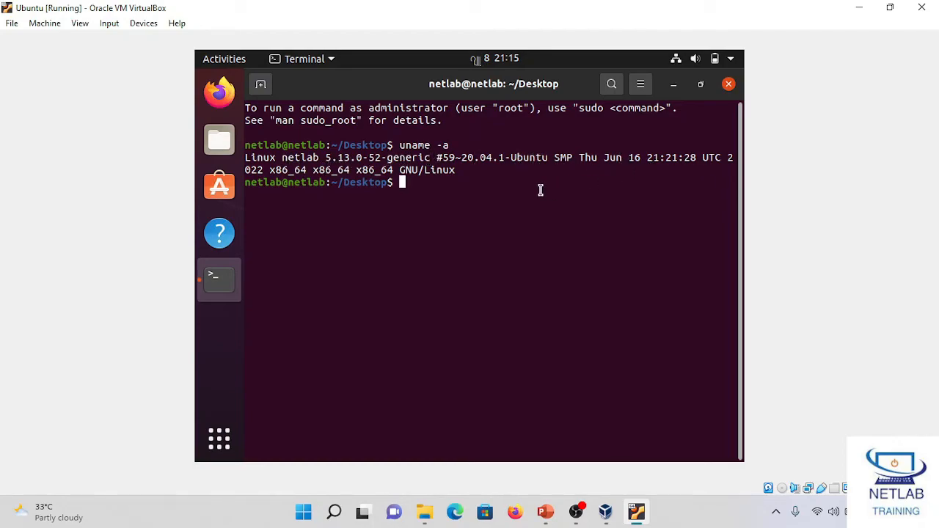
Step: Check the date display in the calendar and open the Region & Language settings
left_click(482, 66)
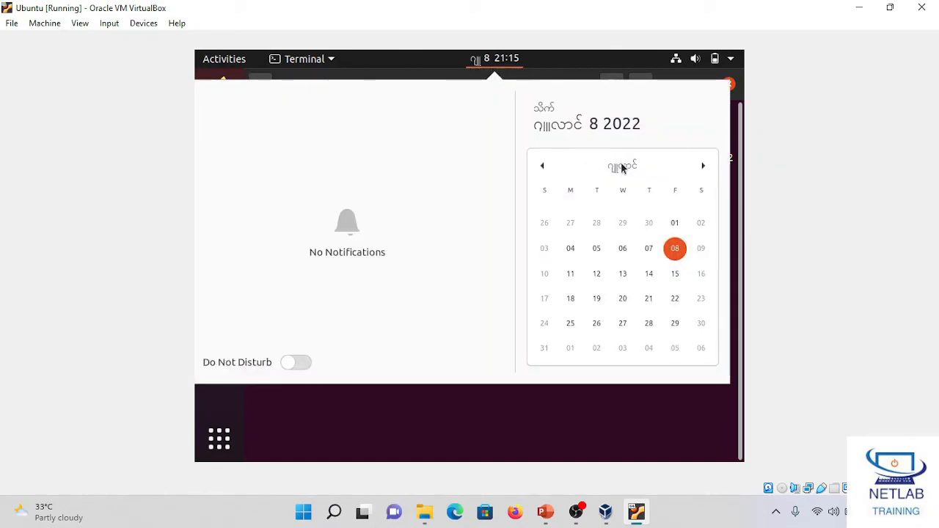
left_click(471, 412)
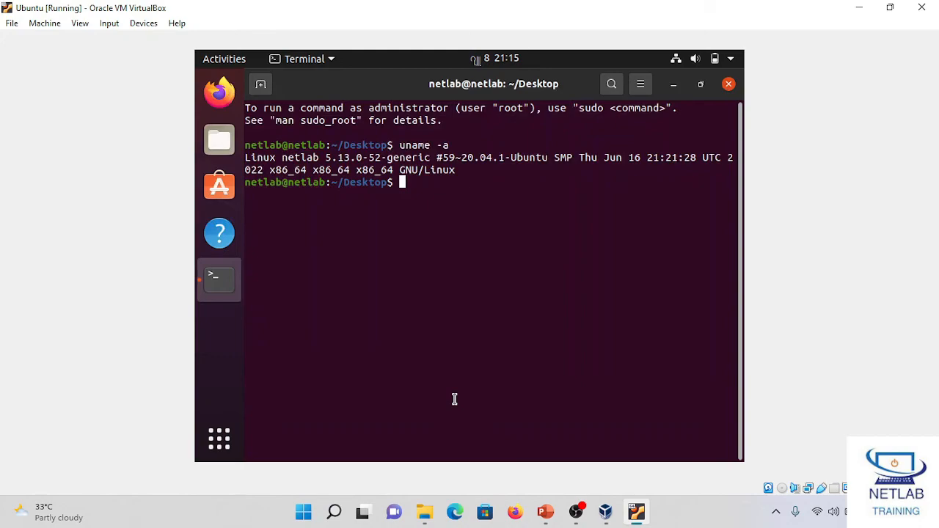
left_click(219, 440)
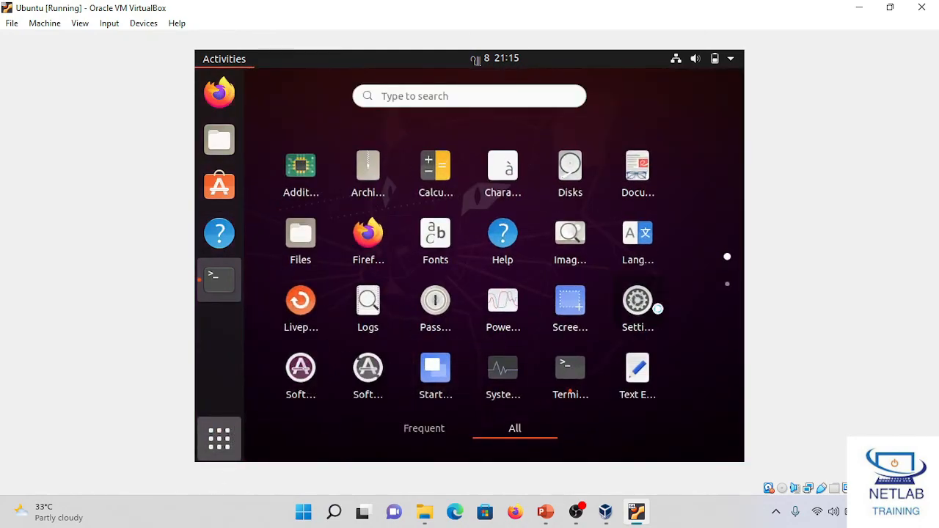
left_click(629, 308)
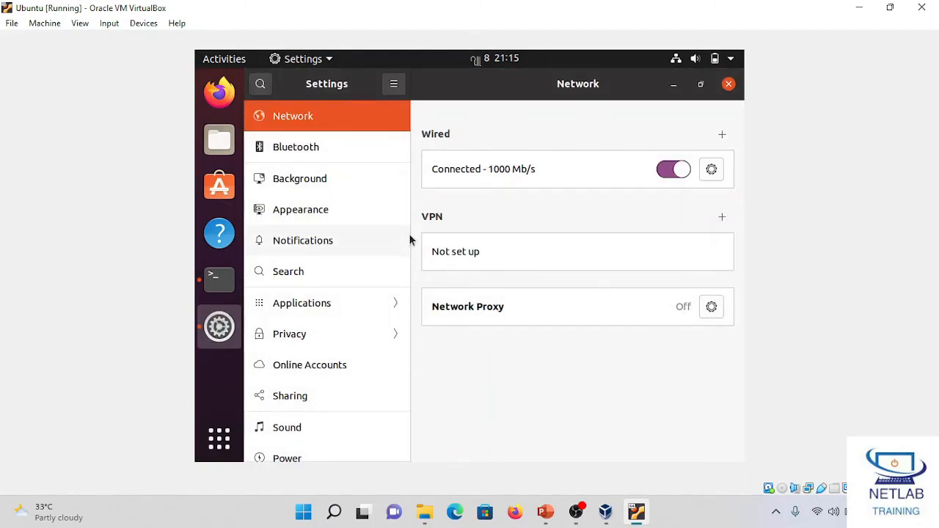
scroll(300, 391, "down", 3)
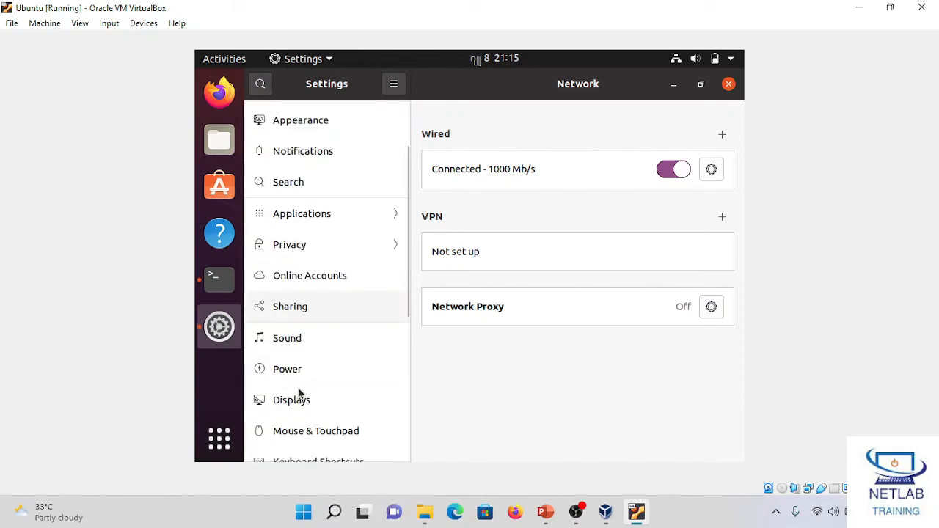
scroll(293, 444, "down", 3)
scroll(309, 407, "down", 4)
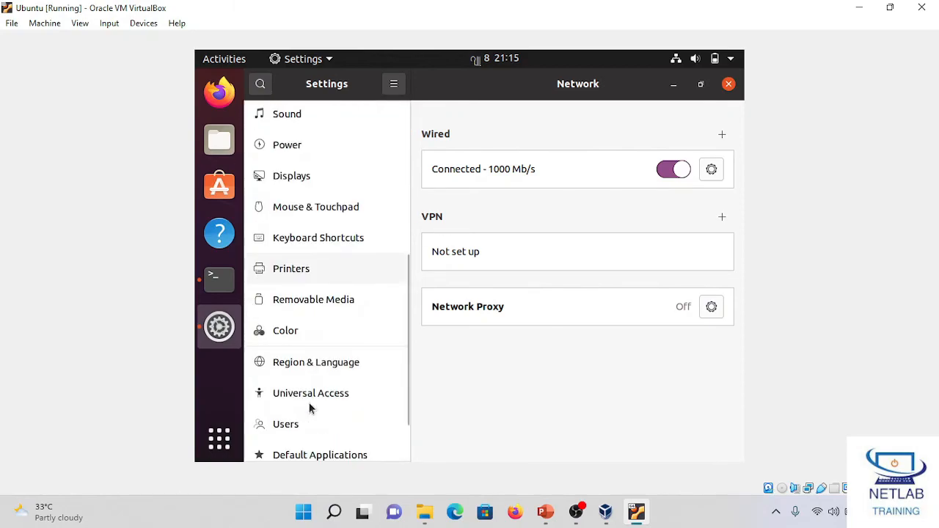
left_click(338, 359)
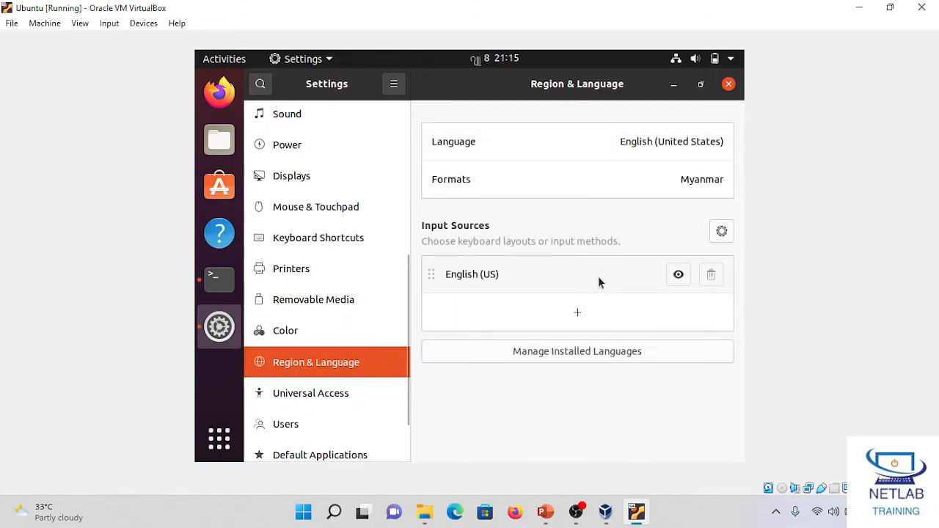
Step: Set the regional formats for numbers, dates and currencies to United Kingdom
left_click(482, 183)
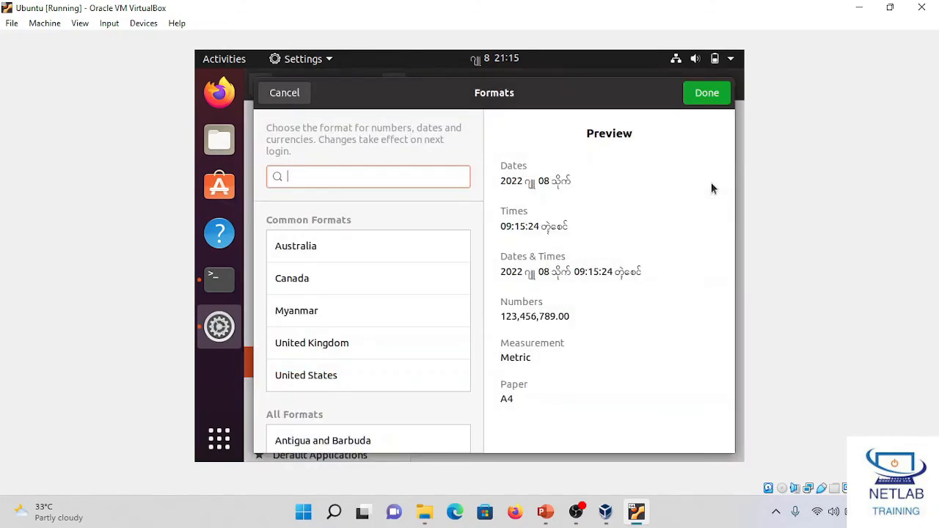
scroll(324, 317, "down", 2)
left_click(325, 317)
left_click(331, 277)
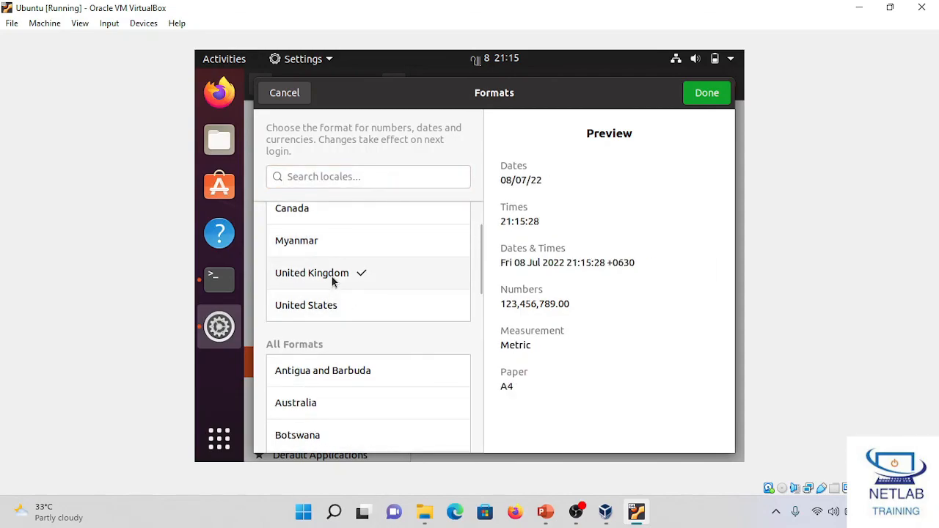
left_click(708, 98)
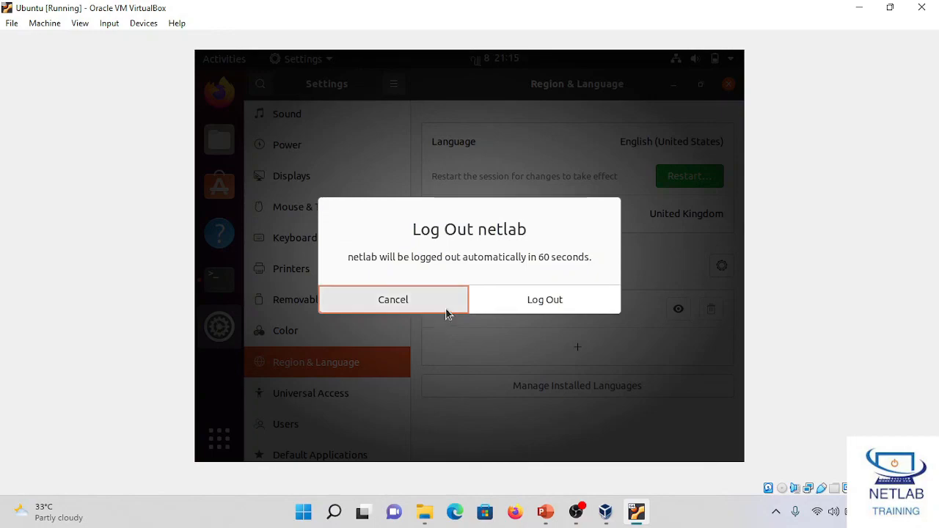
Step: Restart the session to apply the new formats and log back in to the netlab account with its password
left_click(561, 306)
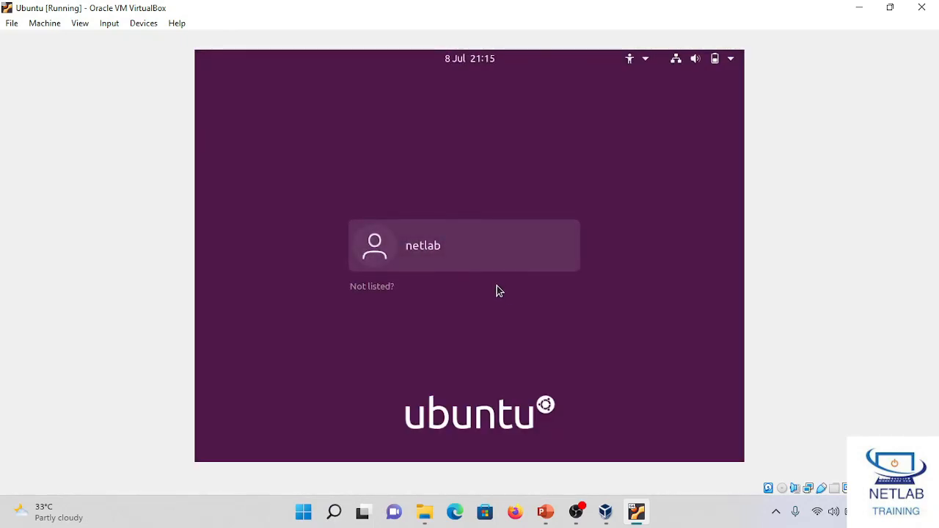
left_click(487, 266)
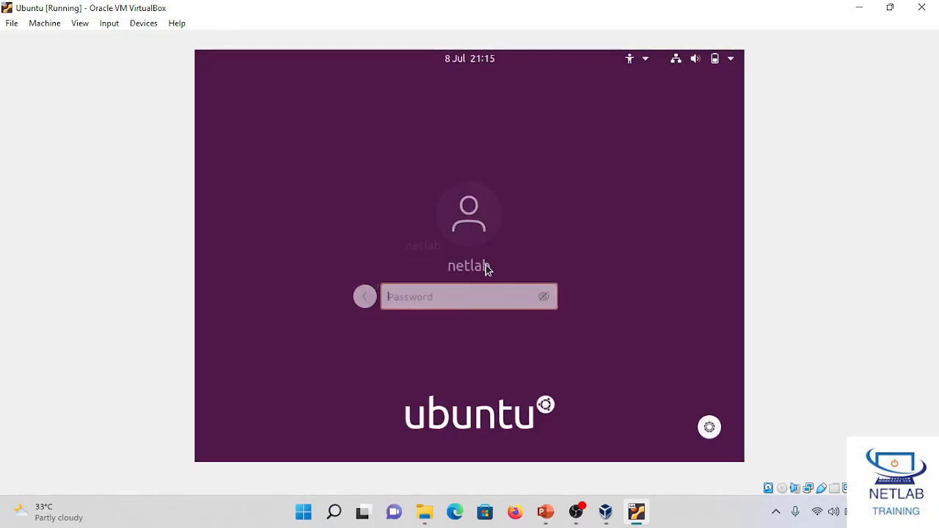
type("********")
key("Return")
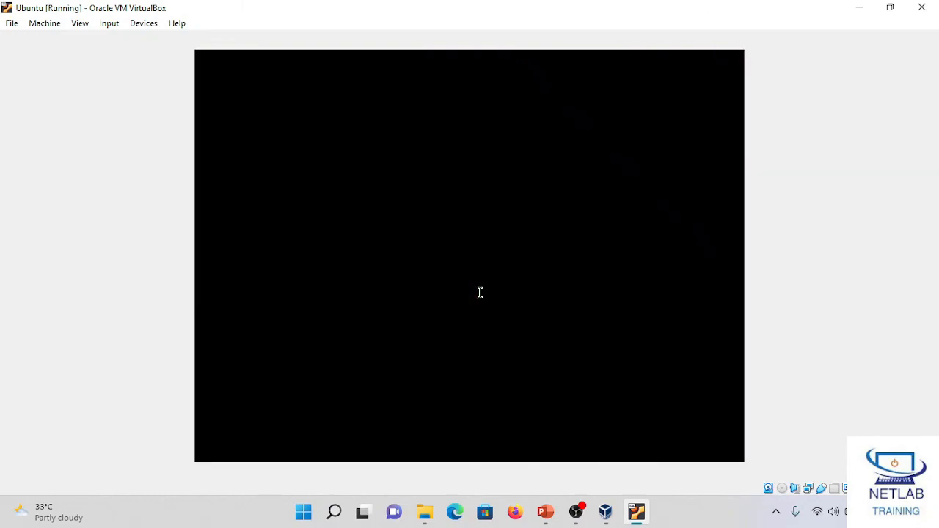